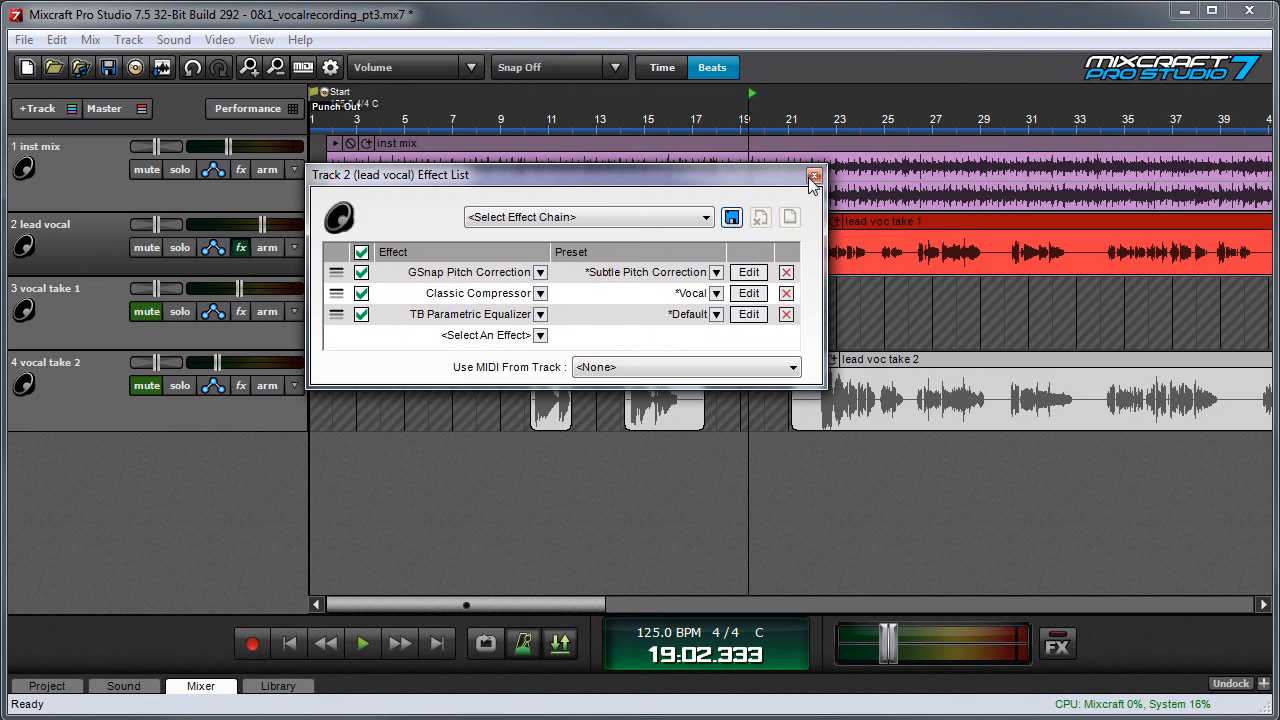
- Close the lead vocal's effect list and add two send tracks to the project
click(814, 175)
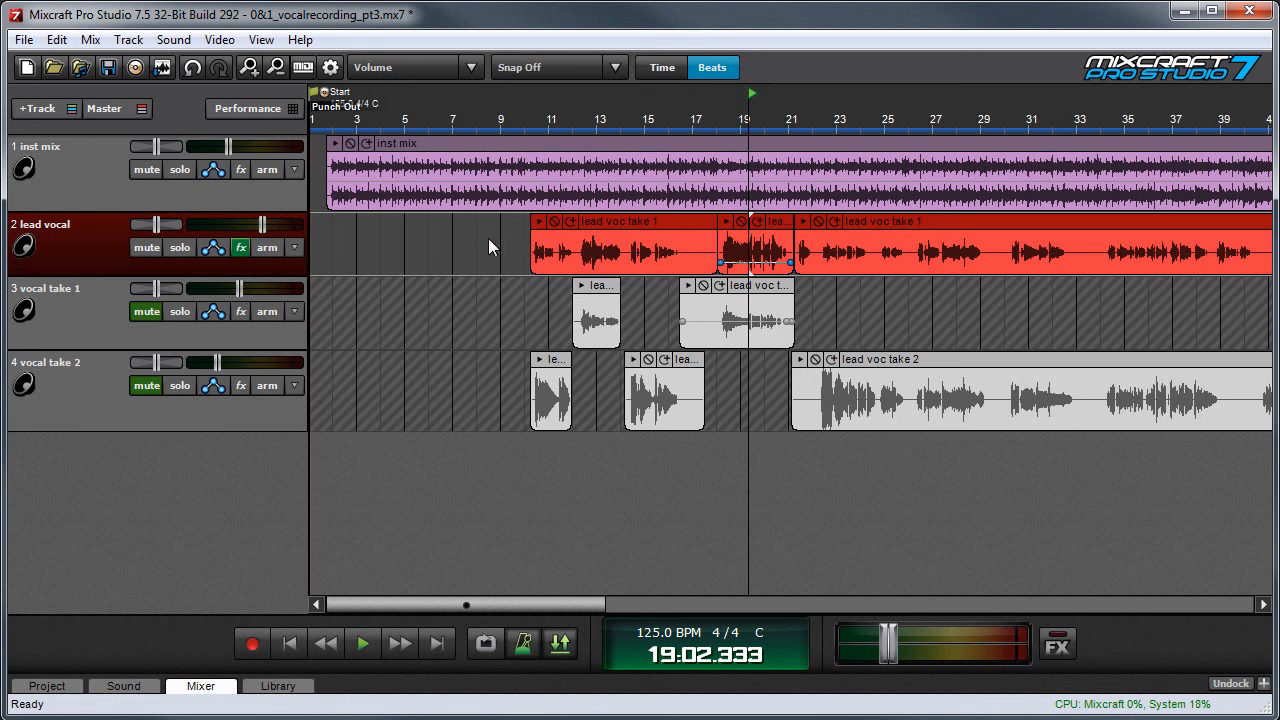
click(51, 110)
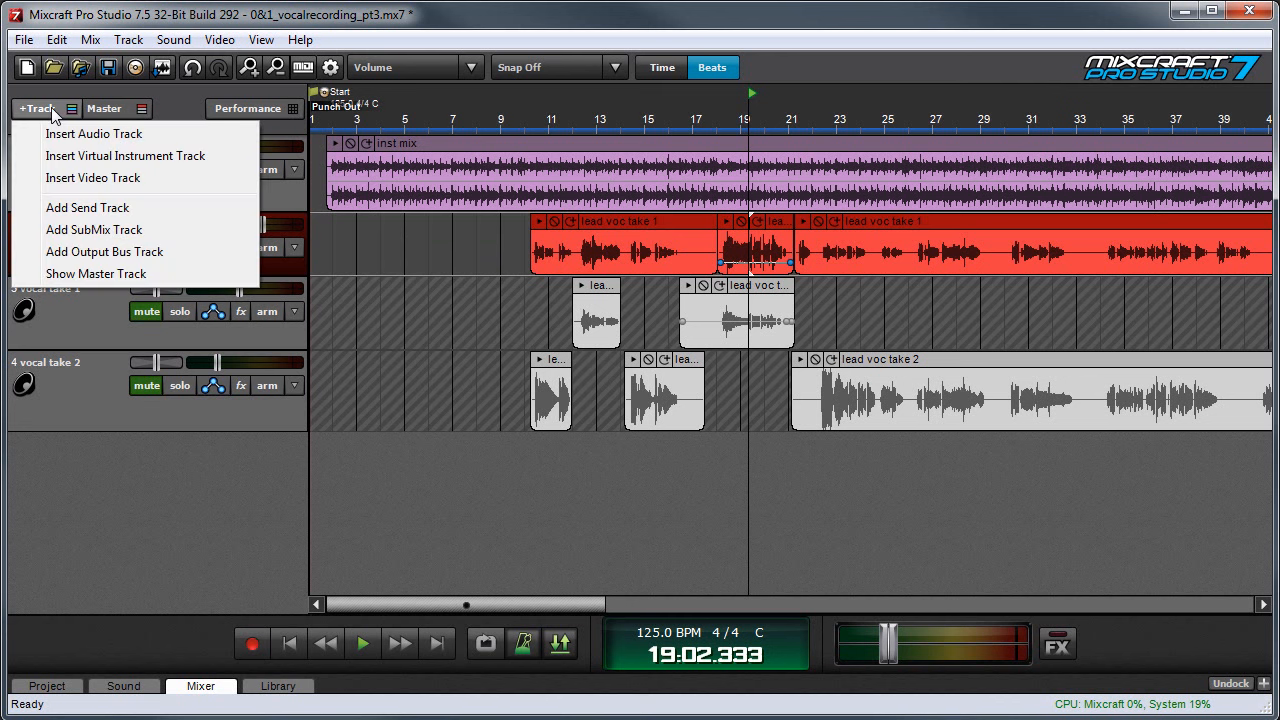
click(106, 208)
click(54, 105)
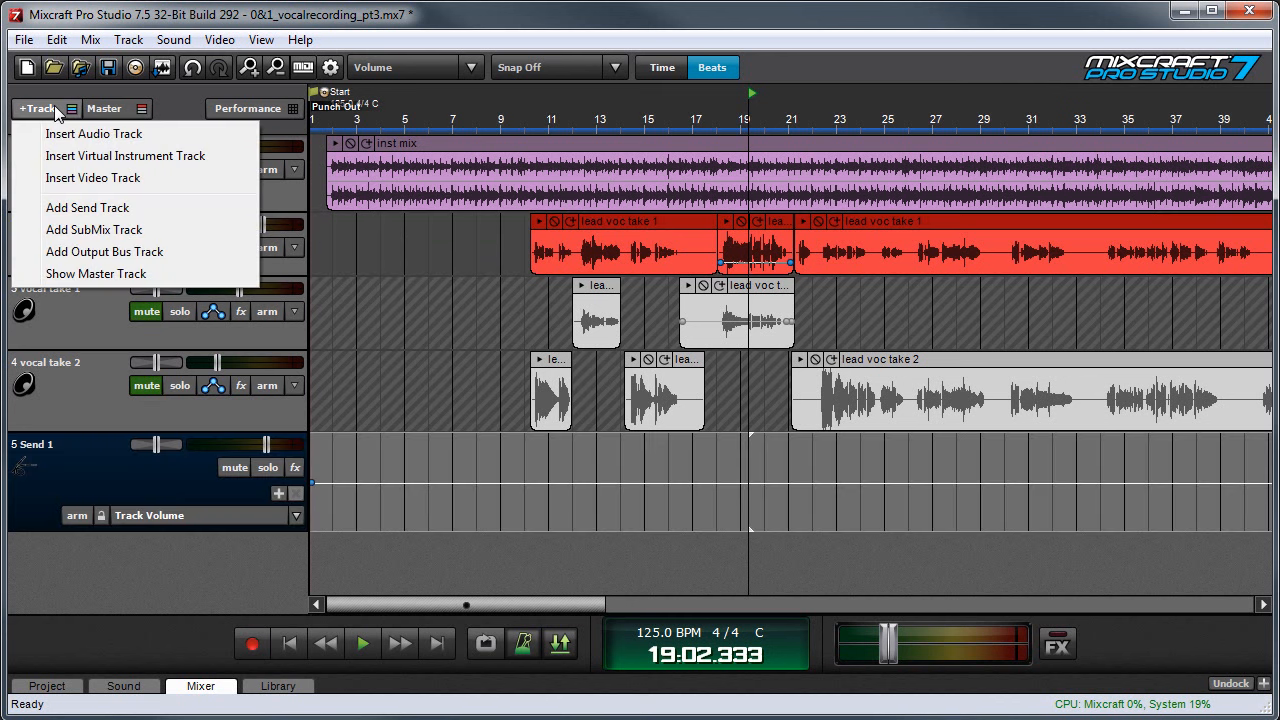
click(134, 210)
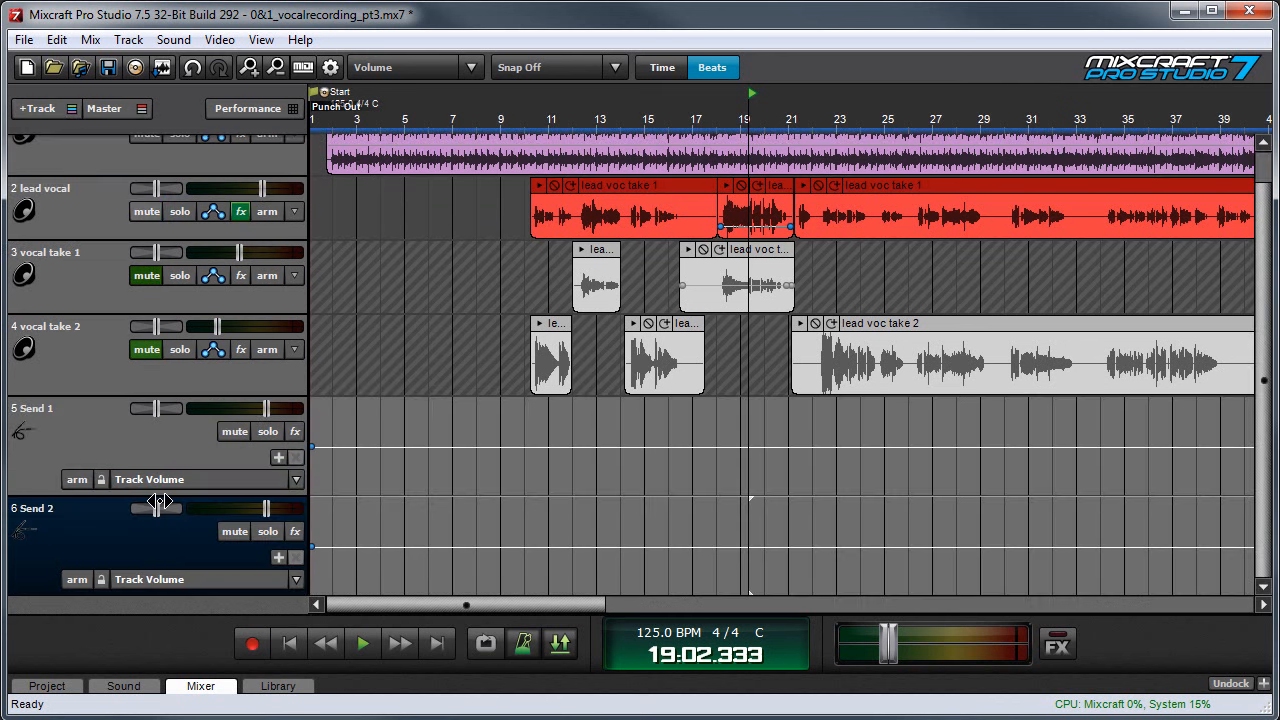
- Add the Classic Chorus effect to the Send 1 track
click(151, 428)
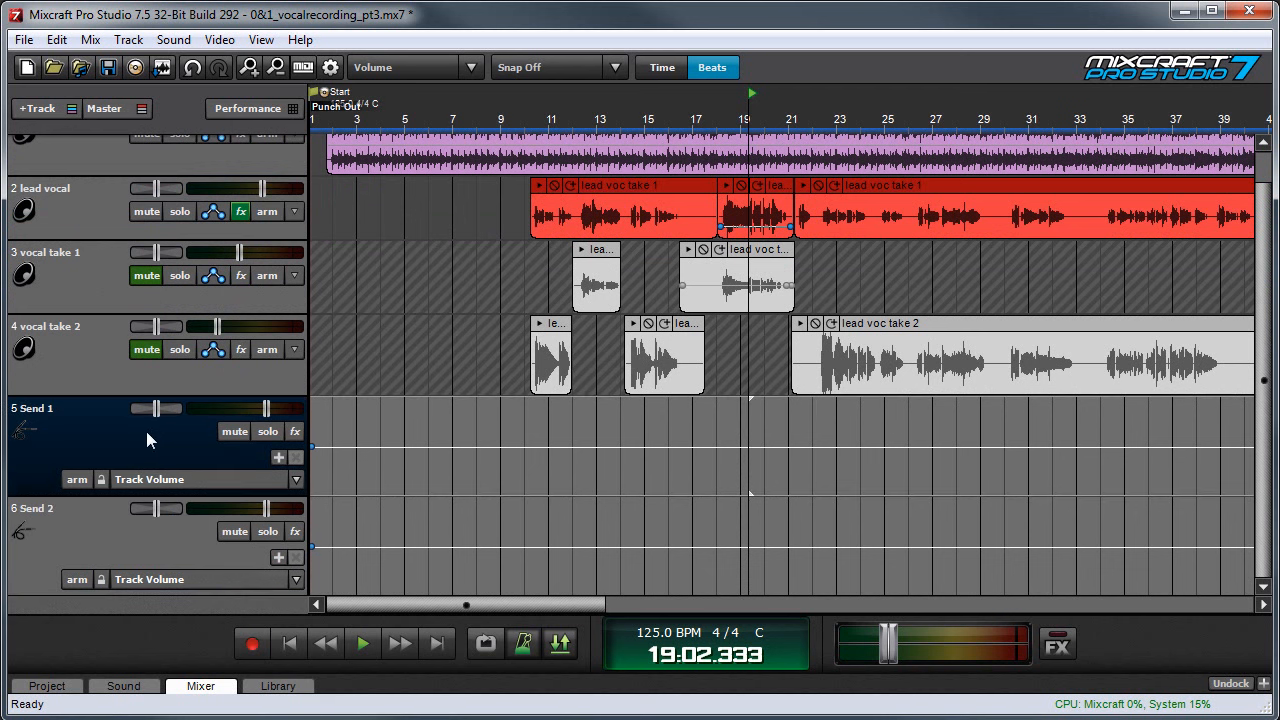
click(295, 431)
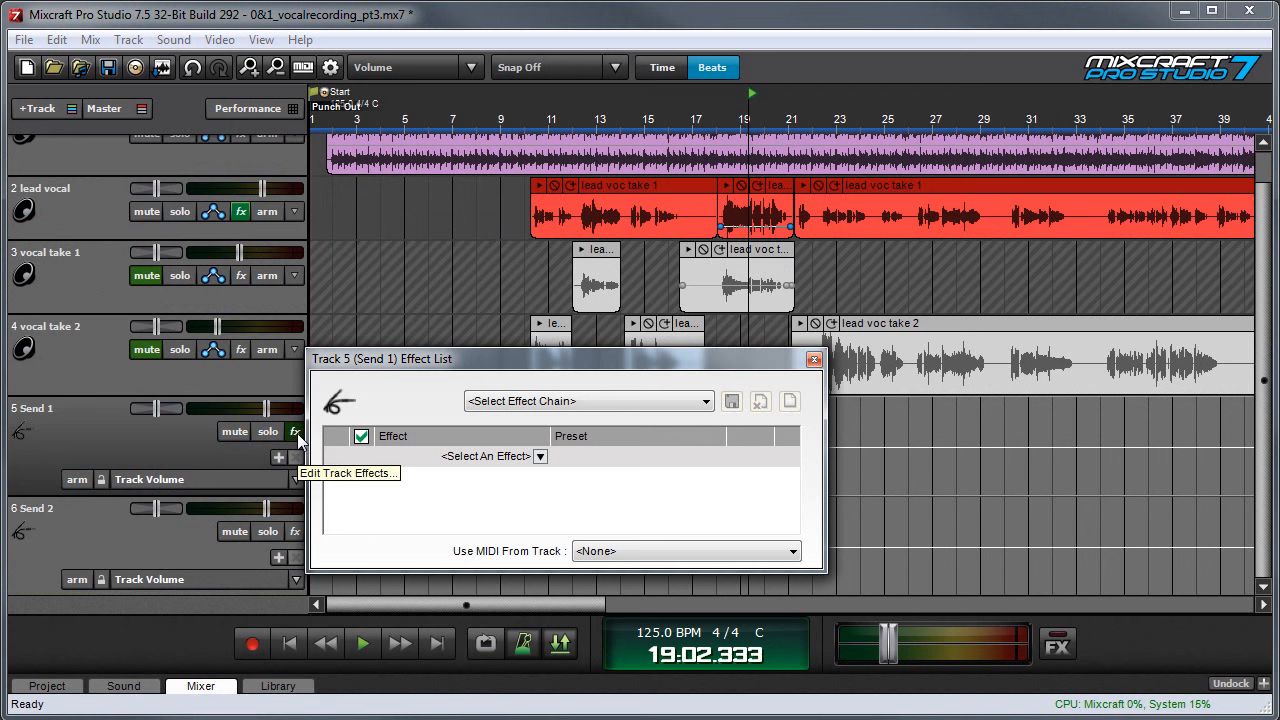
click(539, 456)
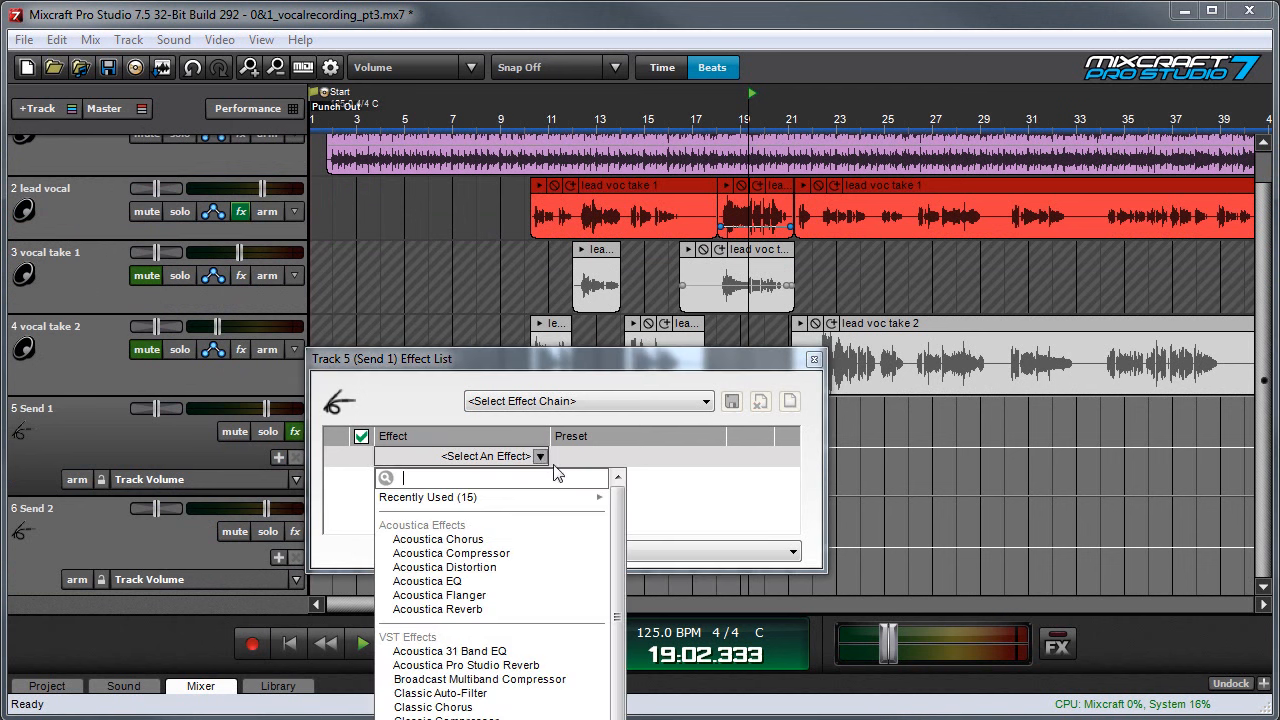
scroll(545, 535, down, 3)
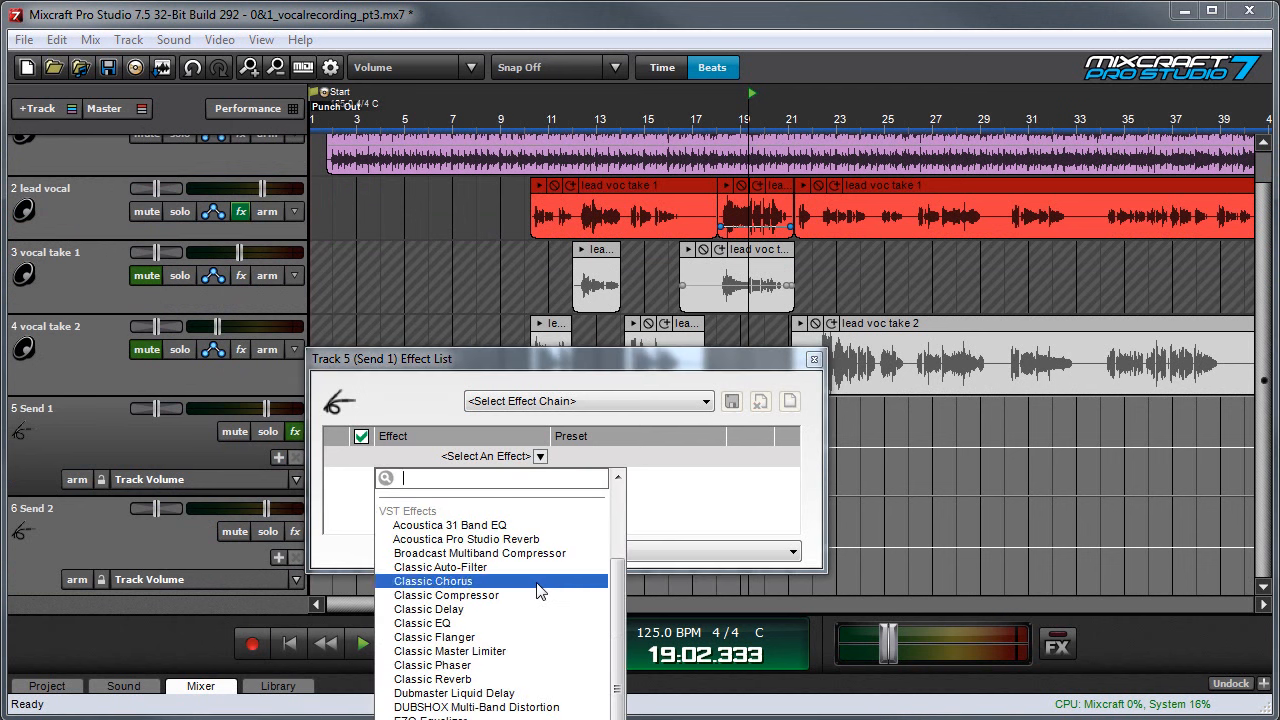
click(538, 582)
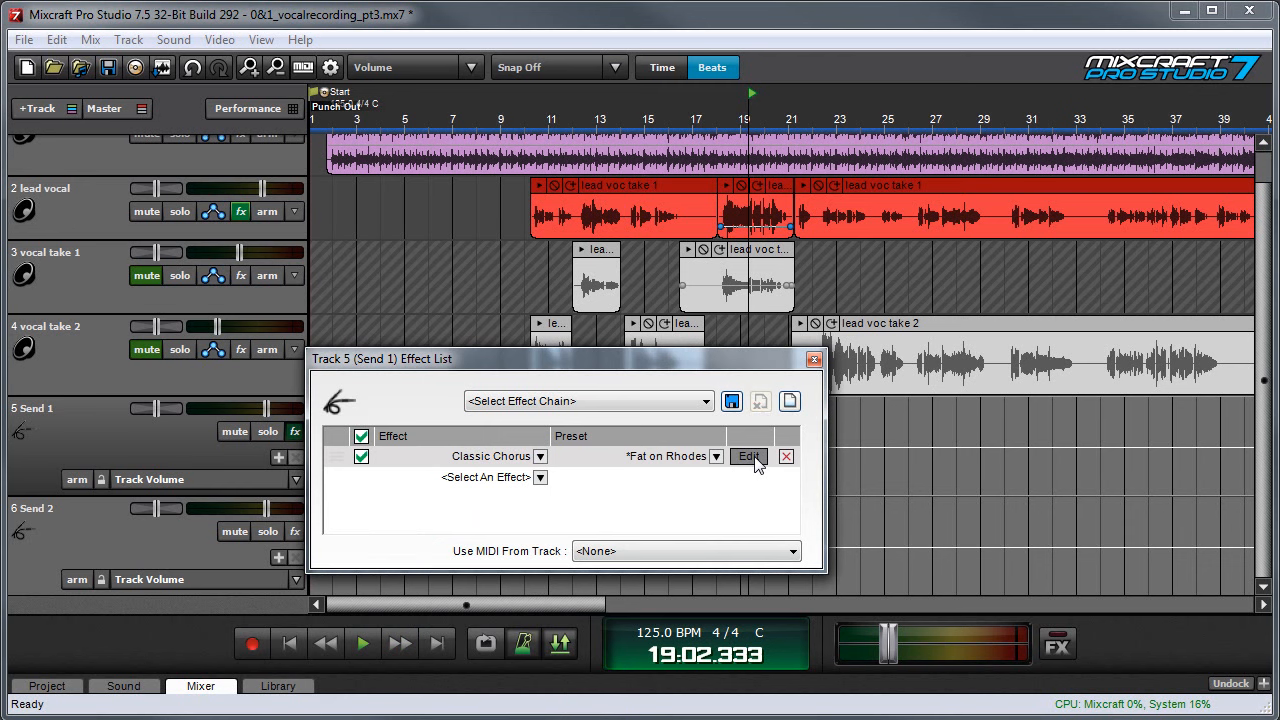
- Load the chorus's Vocal Spread preset and raise its output mix toward EFF., closing the effect windows
click(749, 457)
click(540, 316)
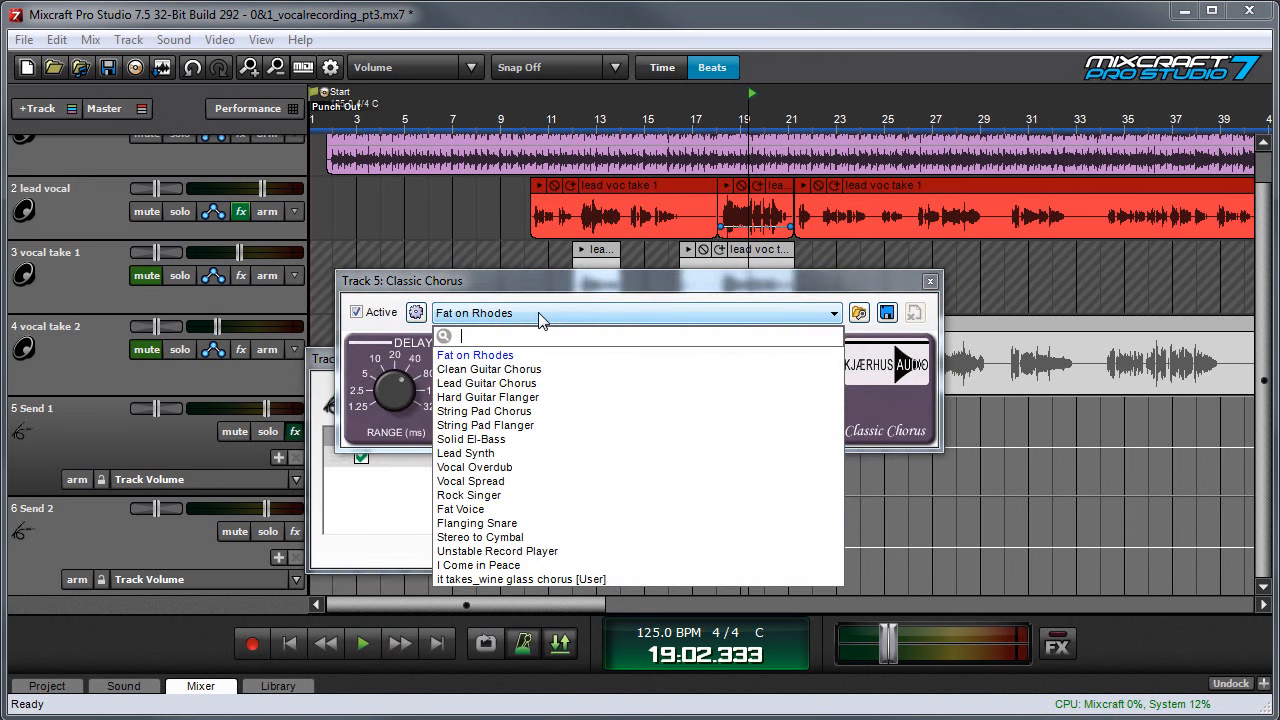
click(536, 481)
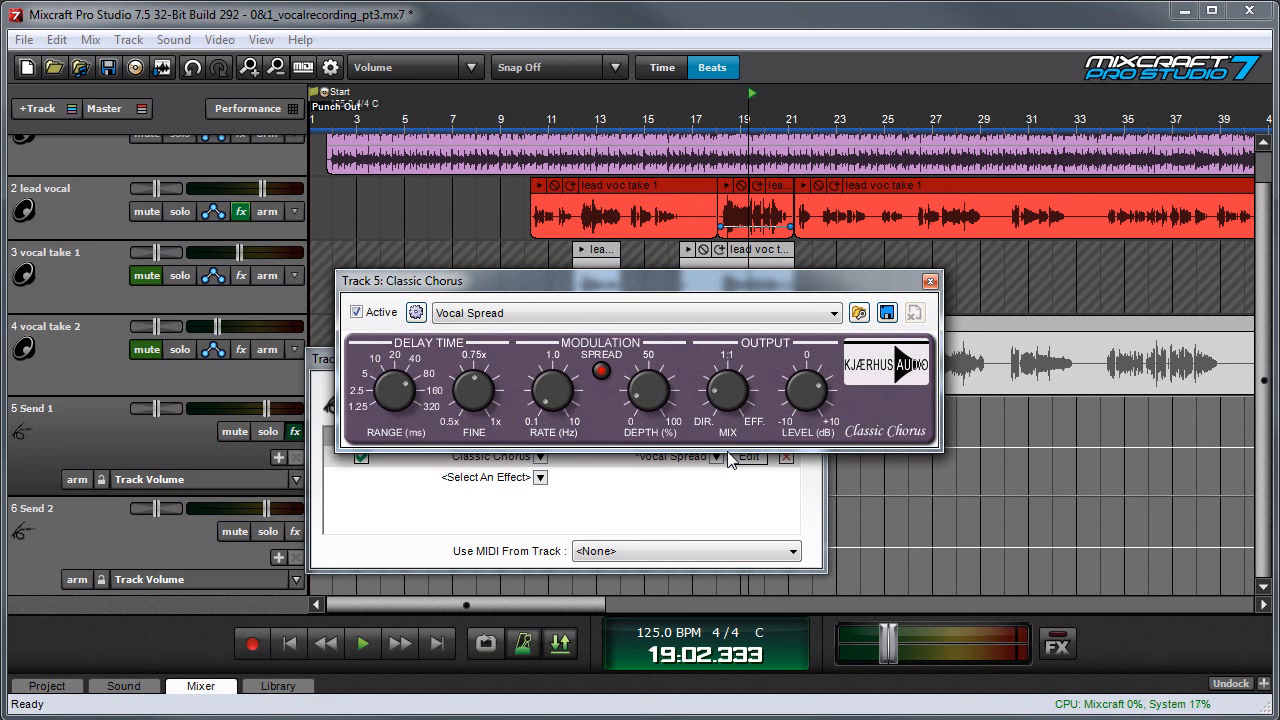
mouse_move(727, 392)
drag(725, 397, 731, 374)
click(930, 281)
click(814, 359)
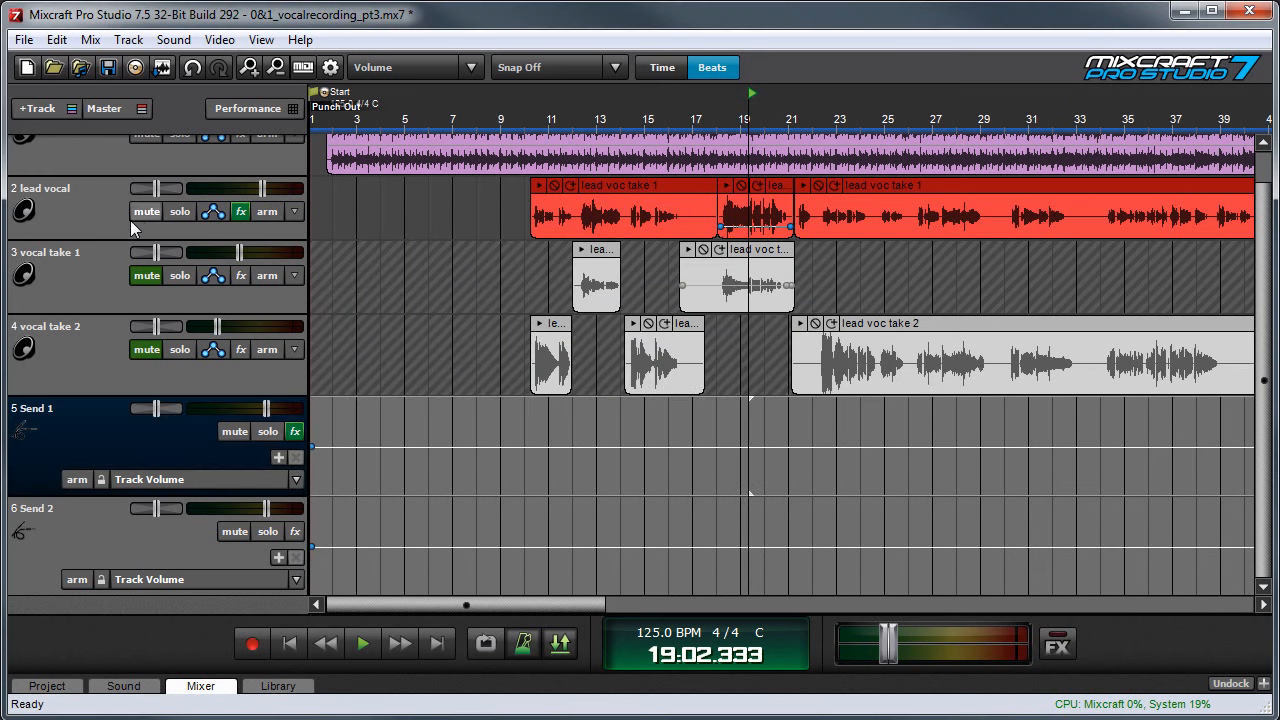
- Show the lead vocal's automation lane, assign it to (5) Send 1 and raise the send level to about halfway
click(80, 215)
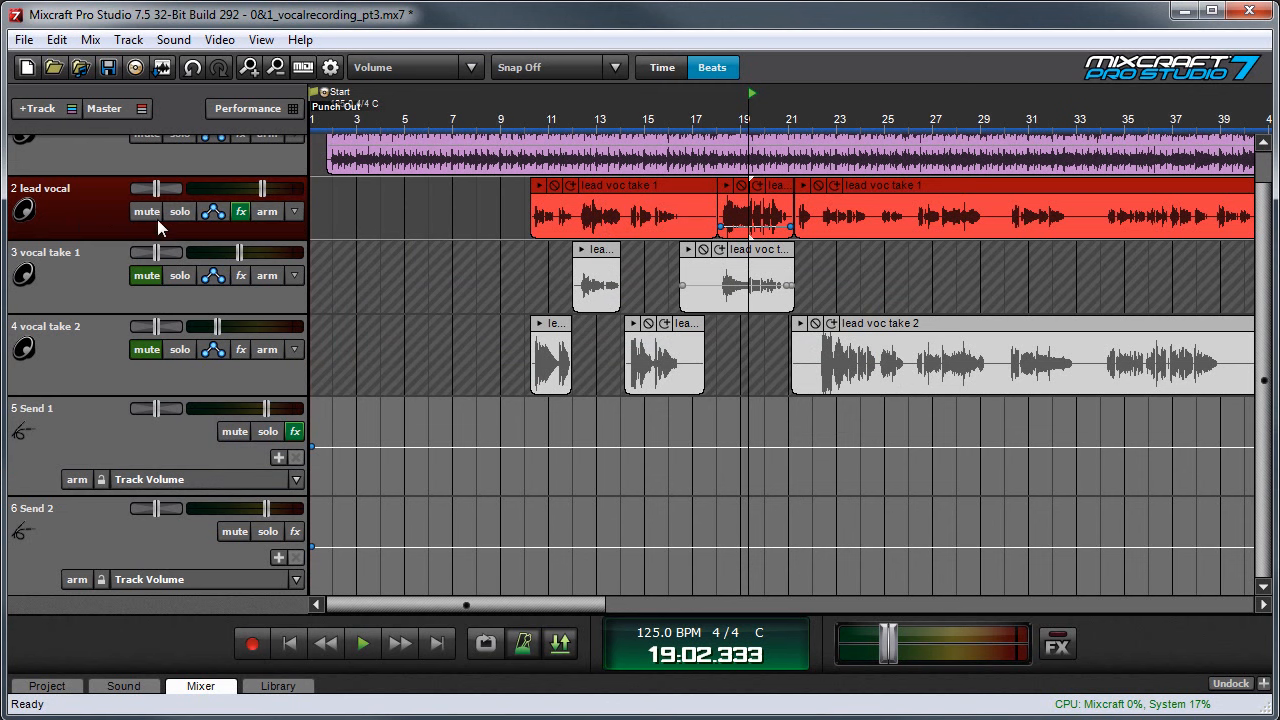
click(213, 212)
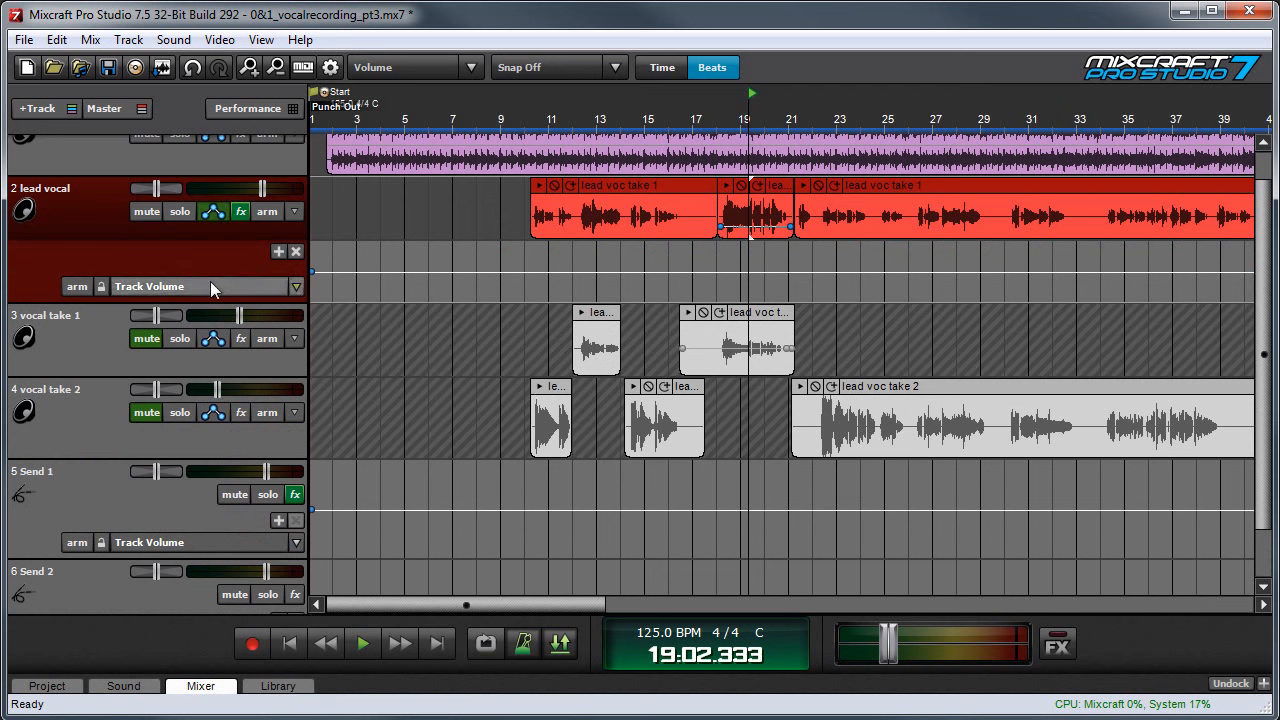
click(182, 285)
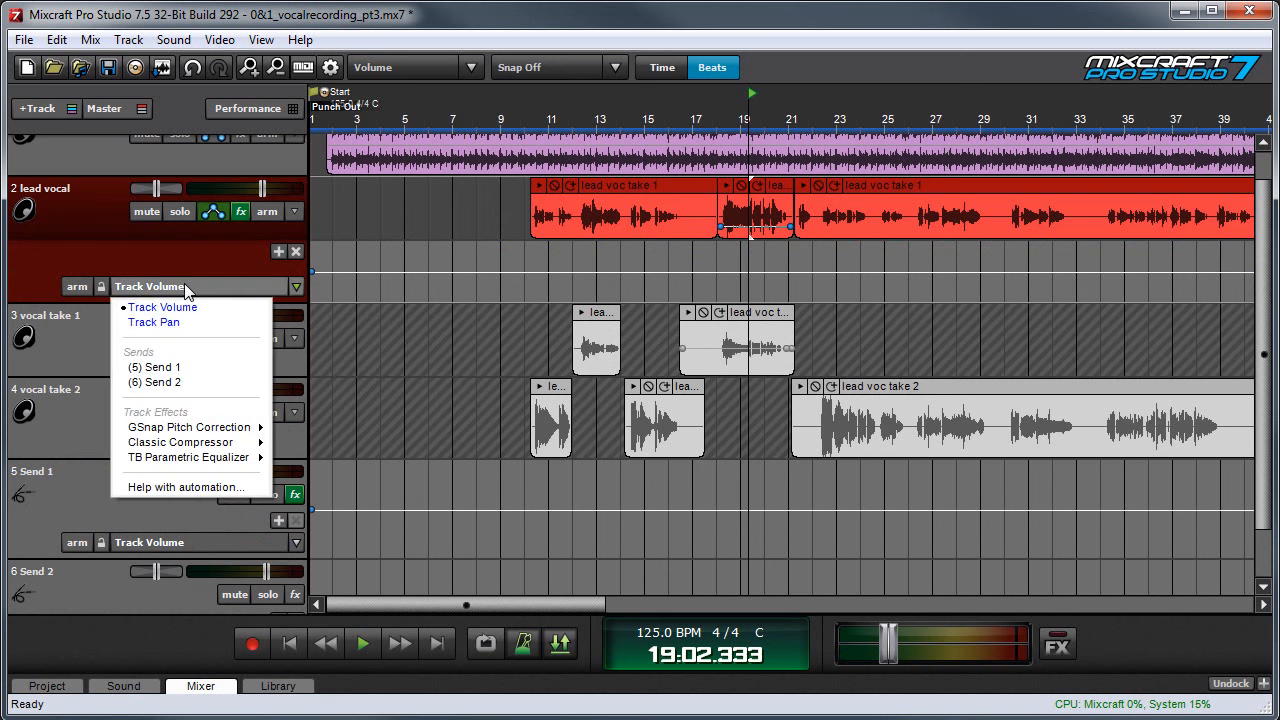
click(205, 367)
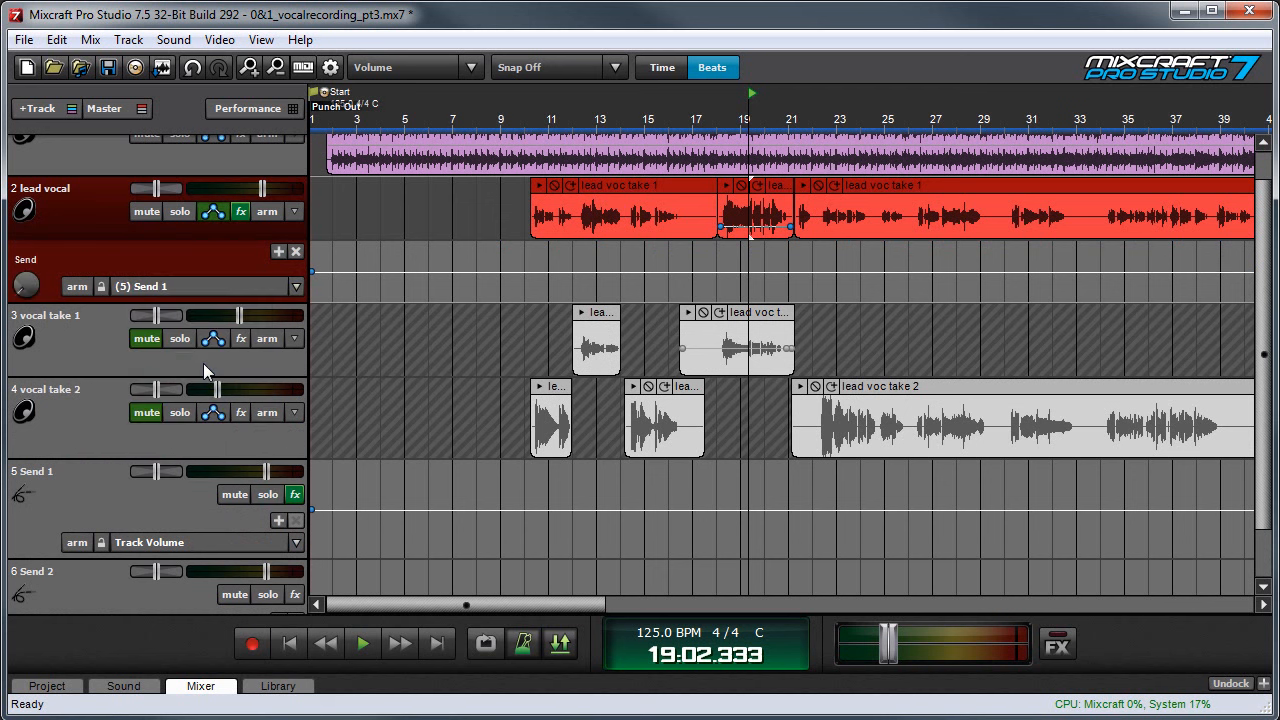
drag(33, 284, 33, 236)
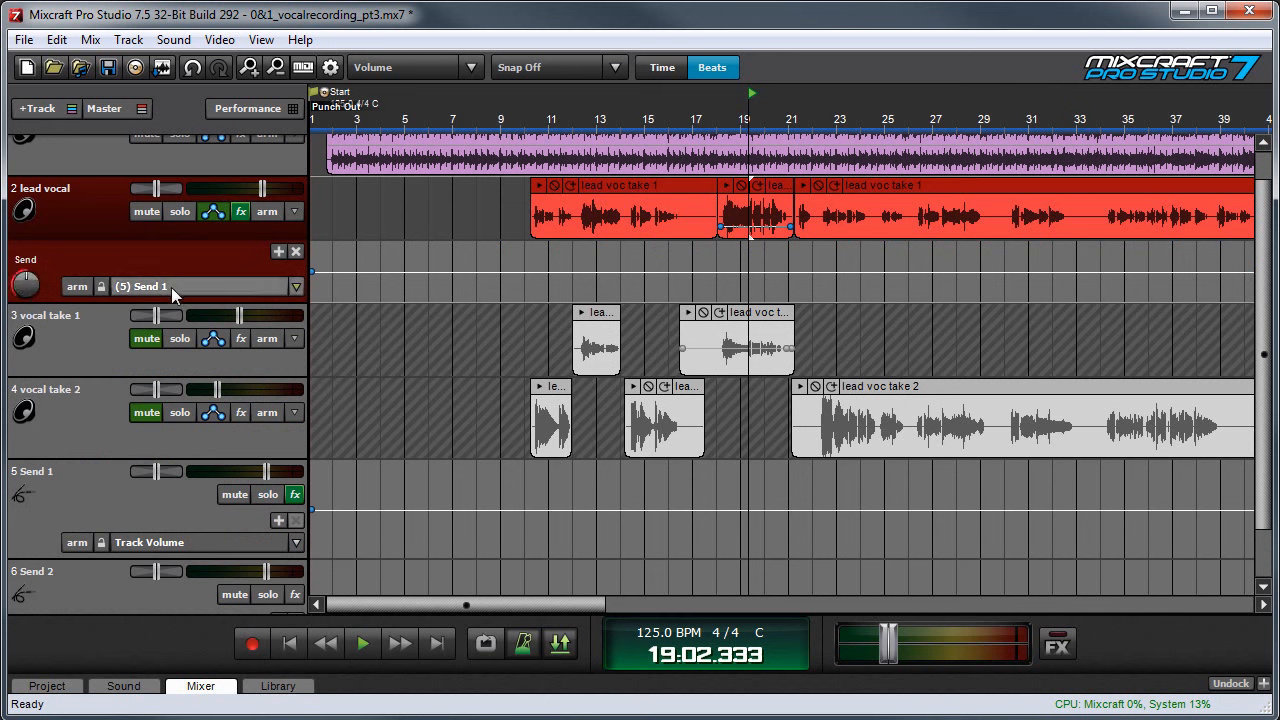
- Review Send 1's effect list, and compare the lead vocal's send level in the mixer with the one in its track lane
click(295, 496)
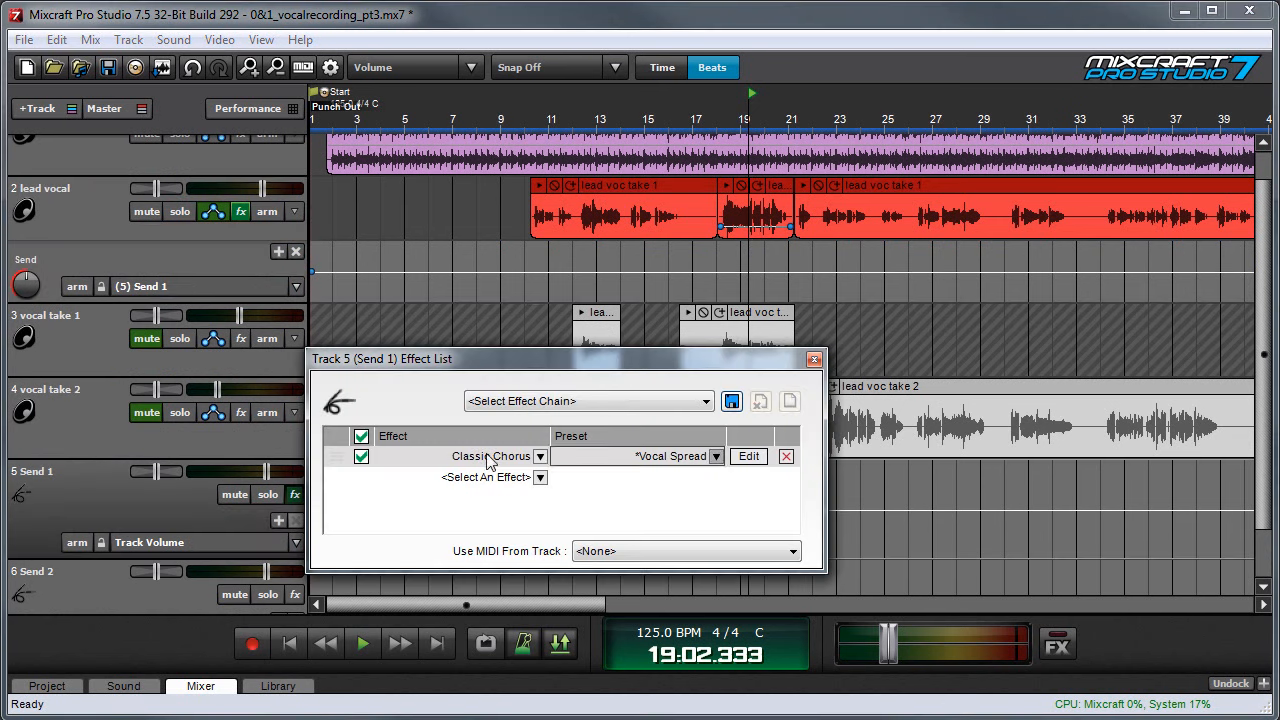
click(814, 359)
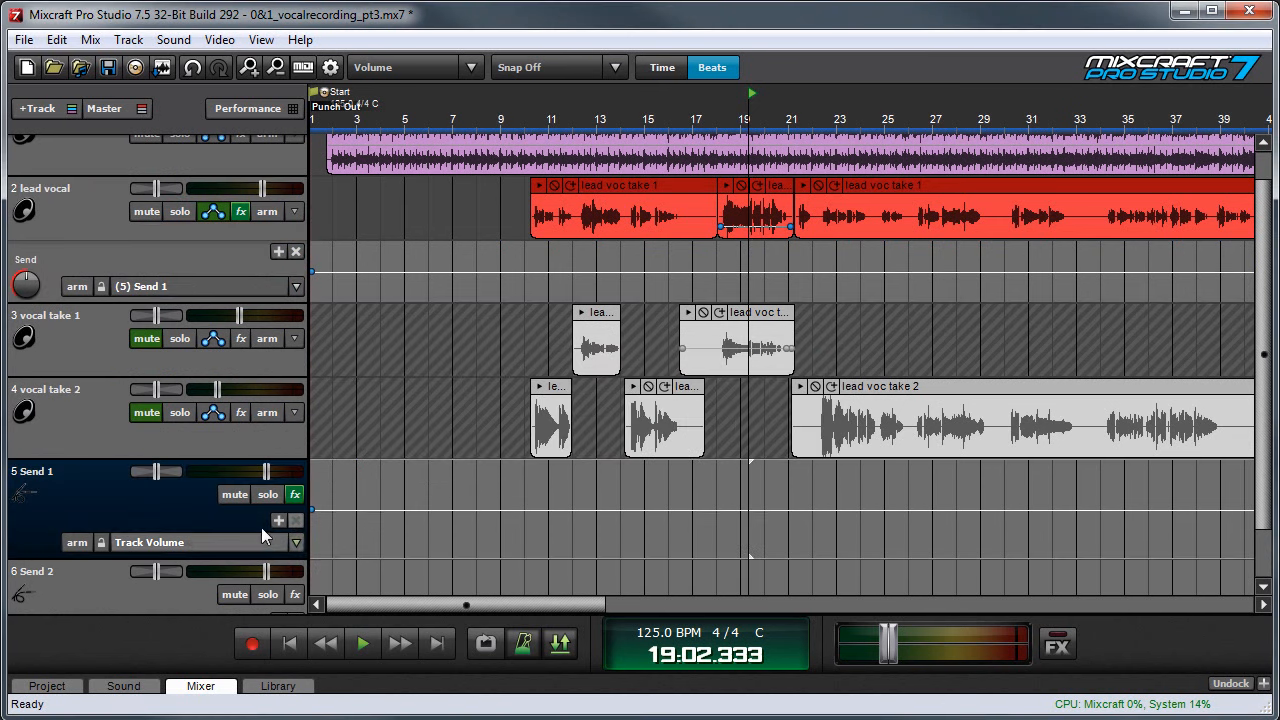
click(205, 687)
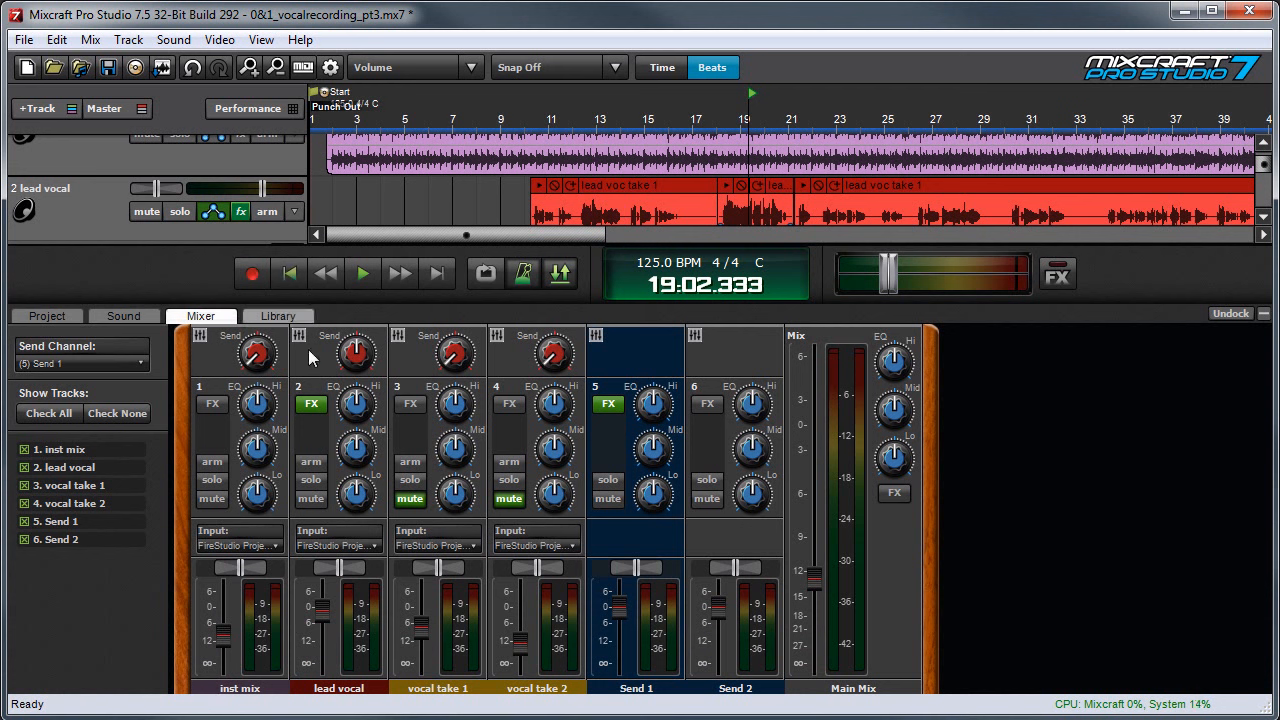
click(357, 351)
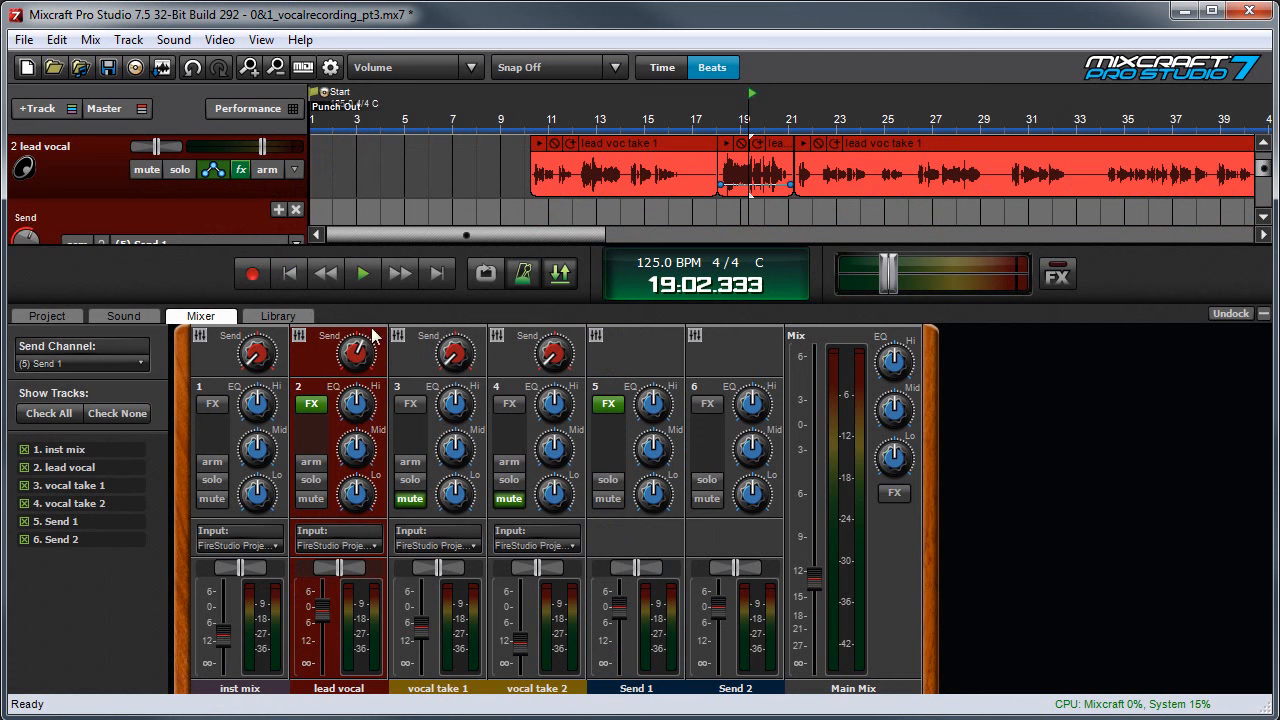
scroll(186, 190, down, 1)
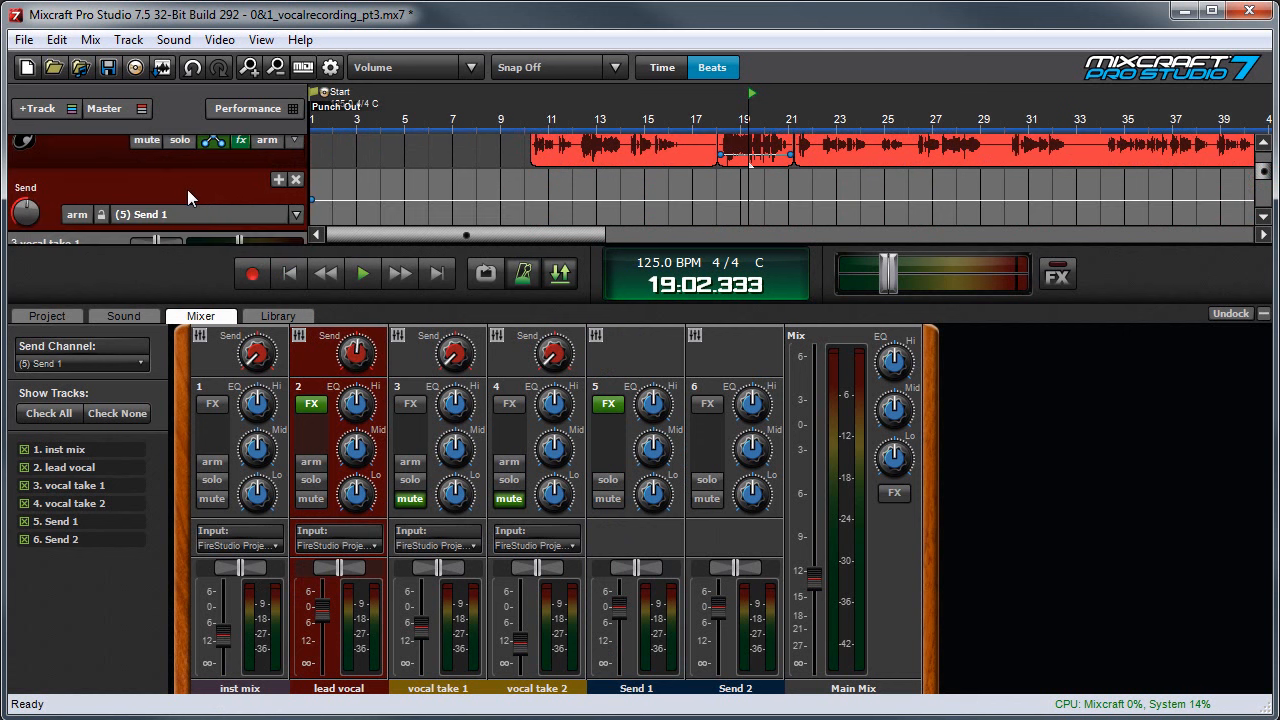
scroll(187, 190, down, 4)
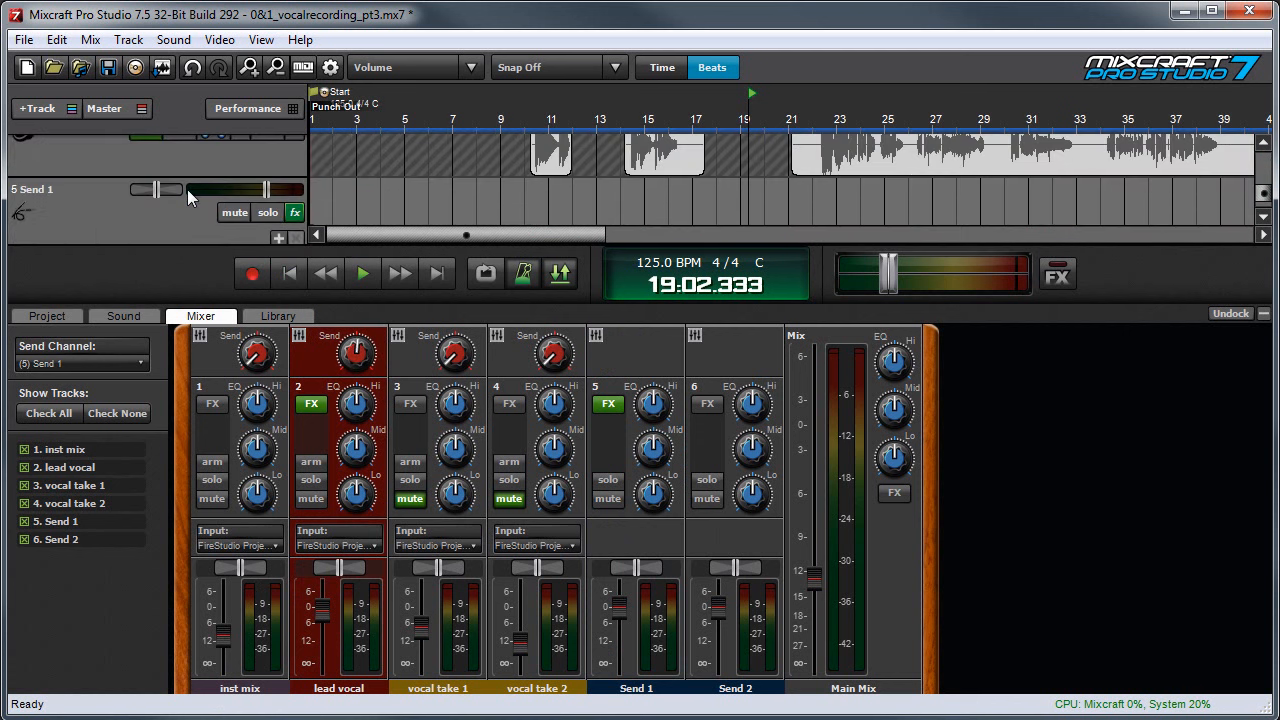
scroll(187, 189, down, 3)
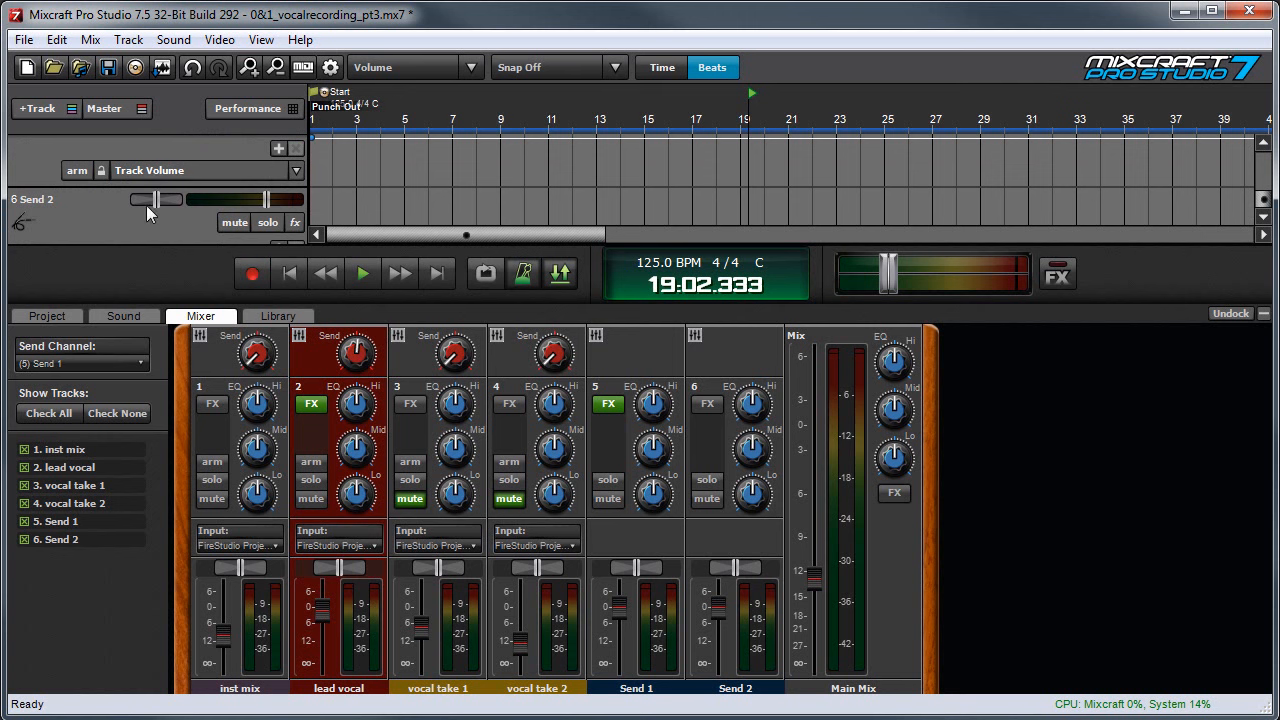
scroll(161, 217, down, 1)
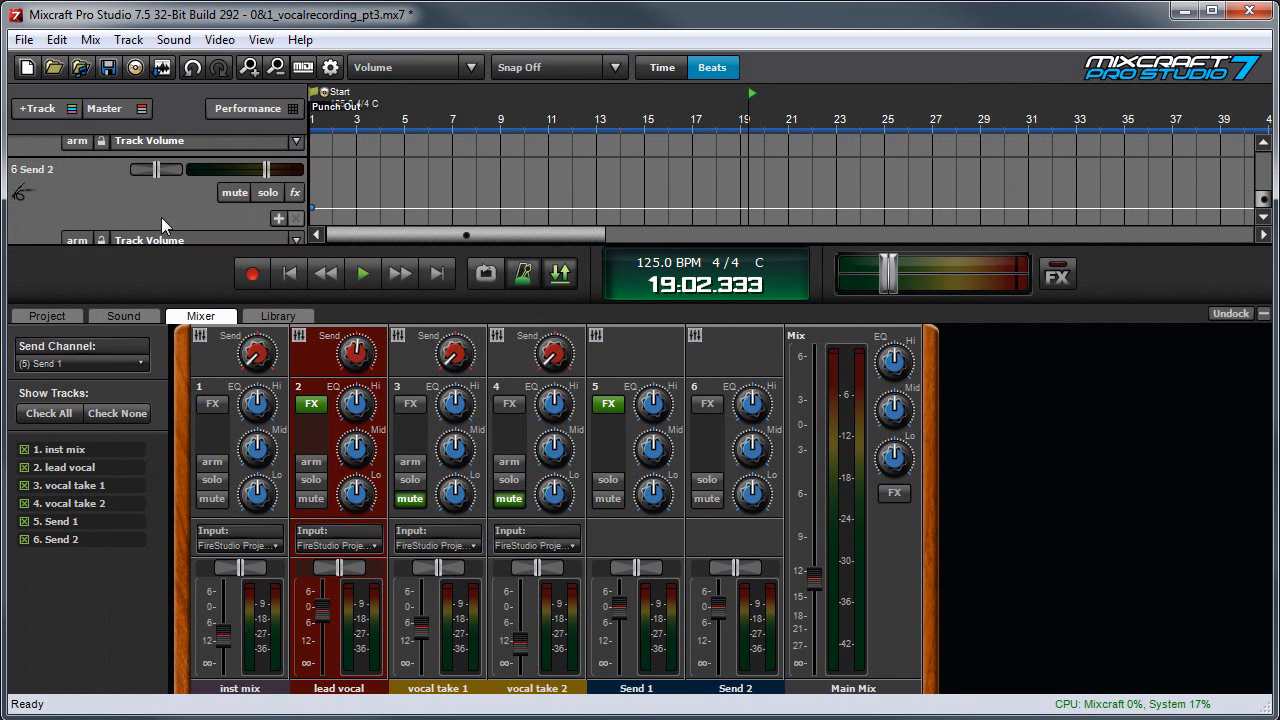
- Switch the mixer's send channel to (6) Send 2 and try out the lead vocal's send knob, collapsing the mixer when done
click(121, 362)
click(90, 407)
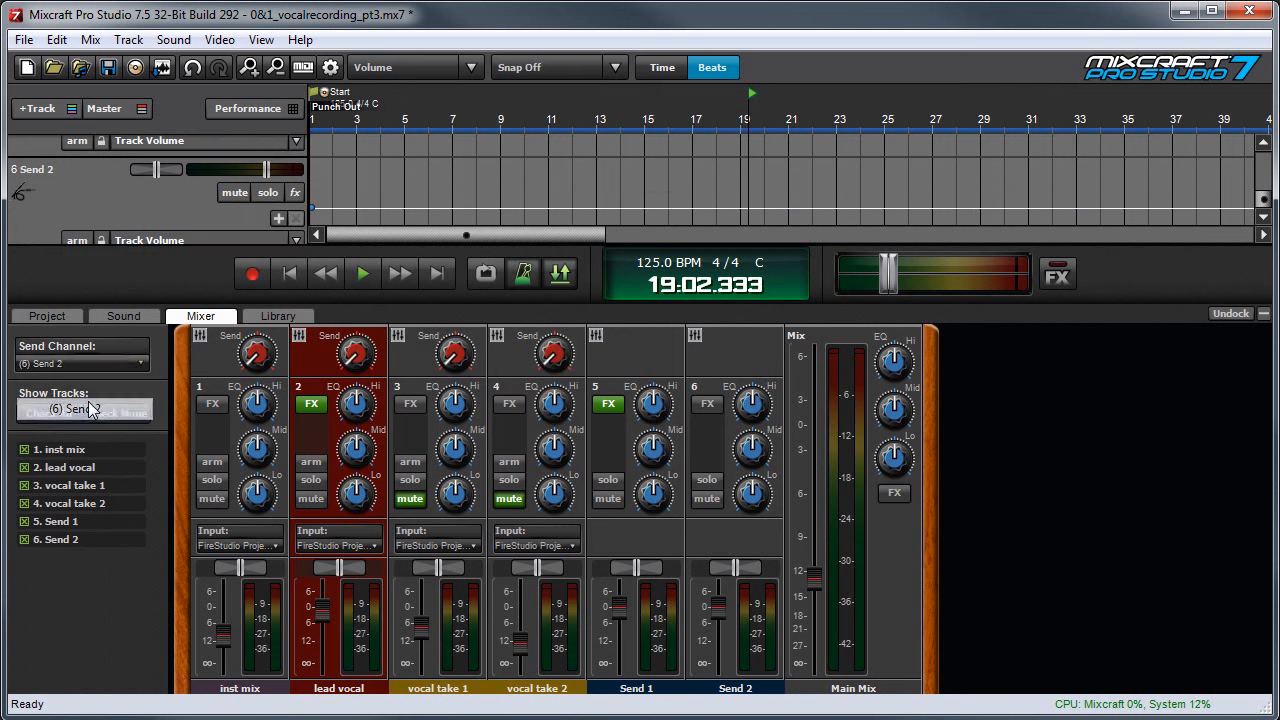
mouse_move(357, 358)
drag(357, 358, 366, 310)
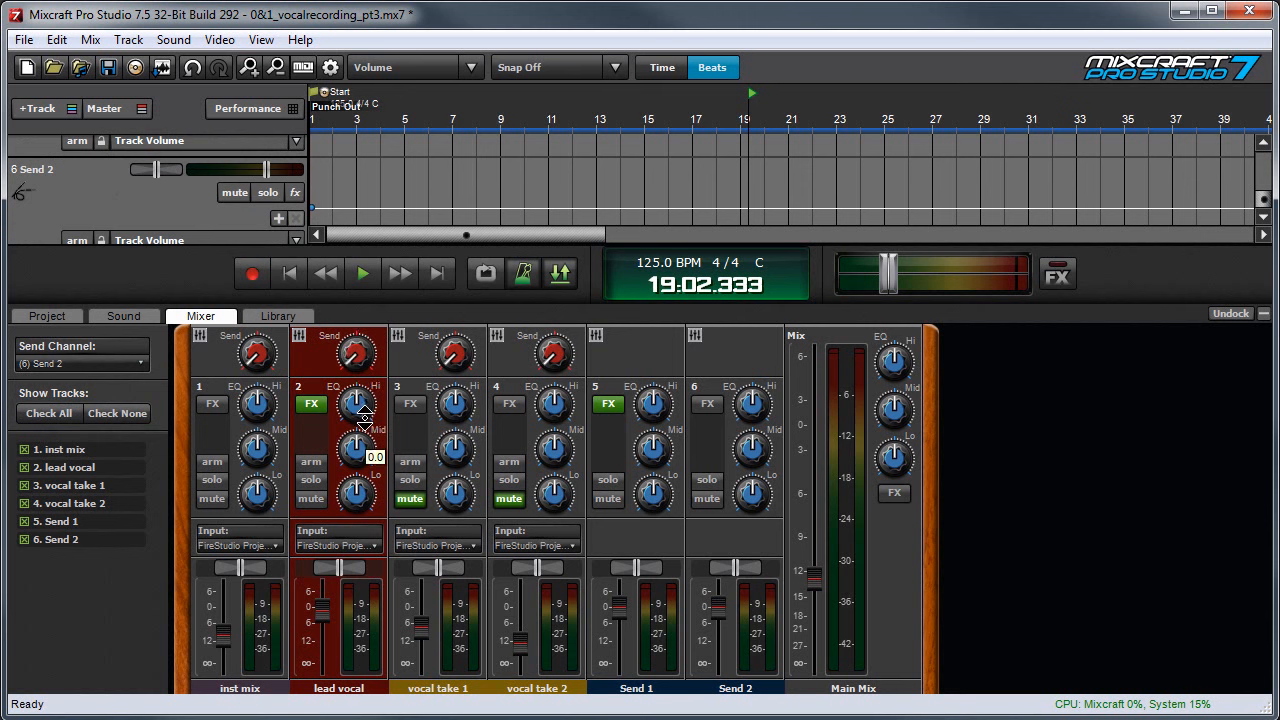
click(1264, 315)
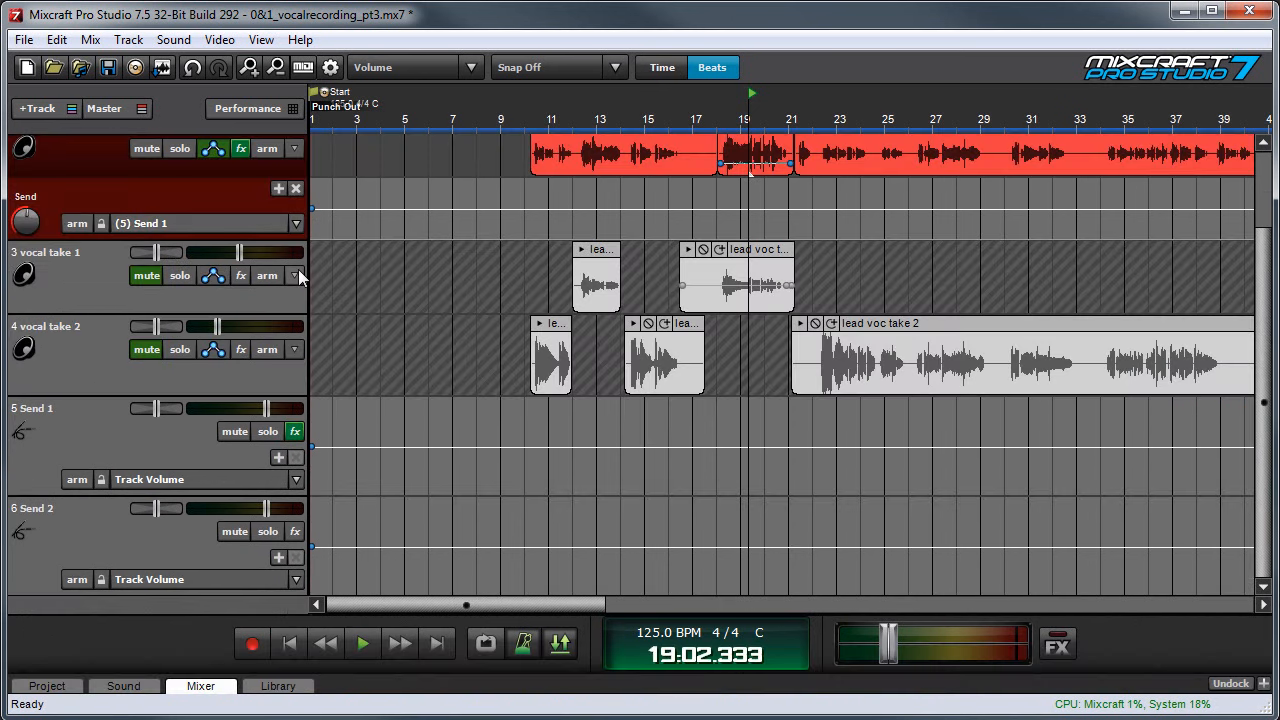
- Turn Send 1's volume all the way down and play the song from where the lead vocal starts, just after measure 10
scroll(298, 277, up, 2)
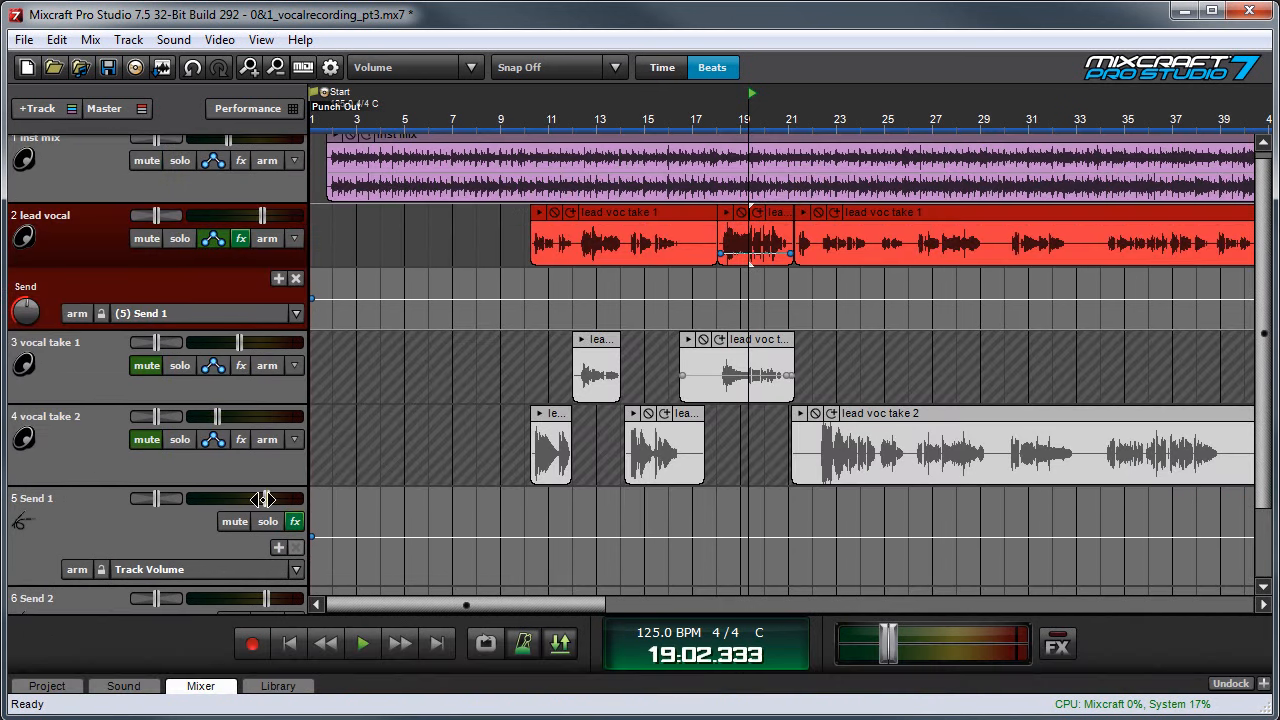
drag(265, 498, 188, 498)
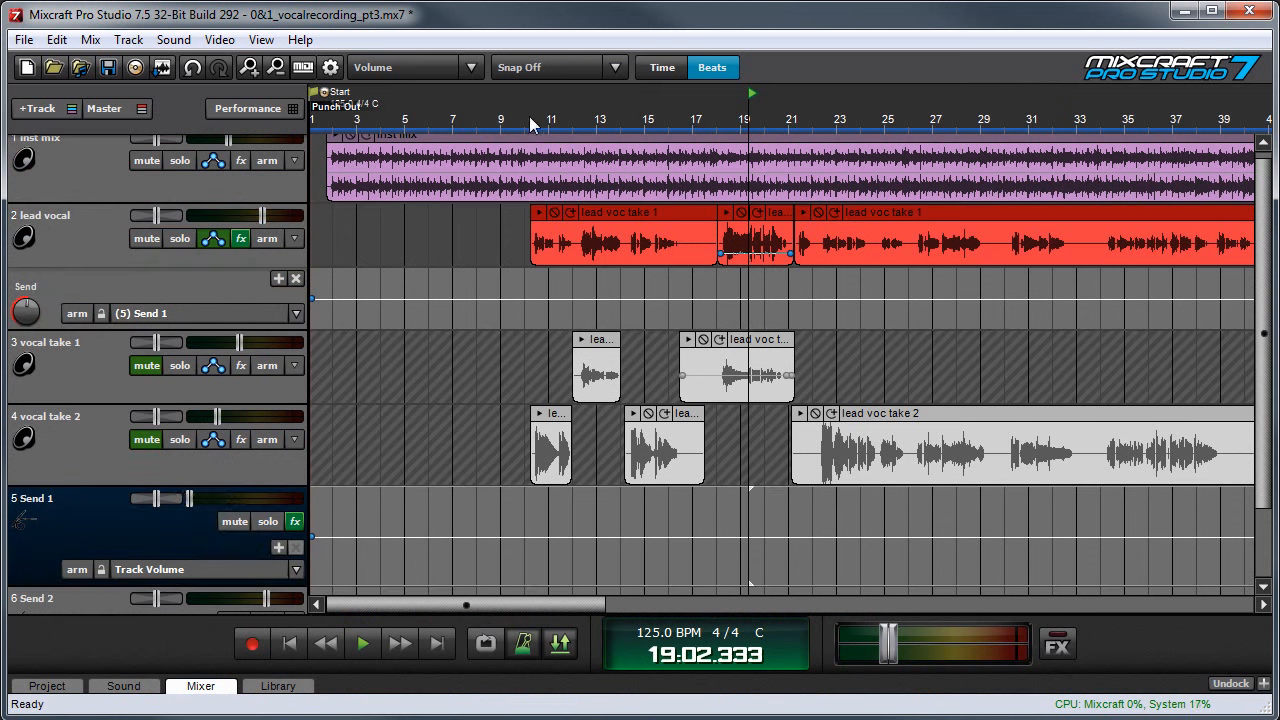
click(529, 117)
key(space)
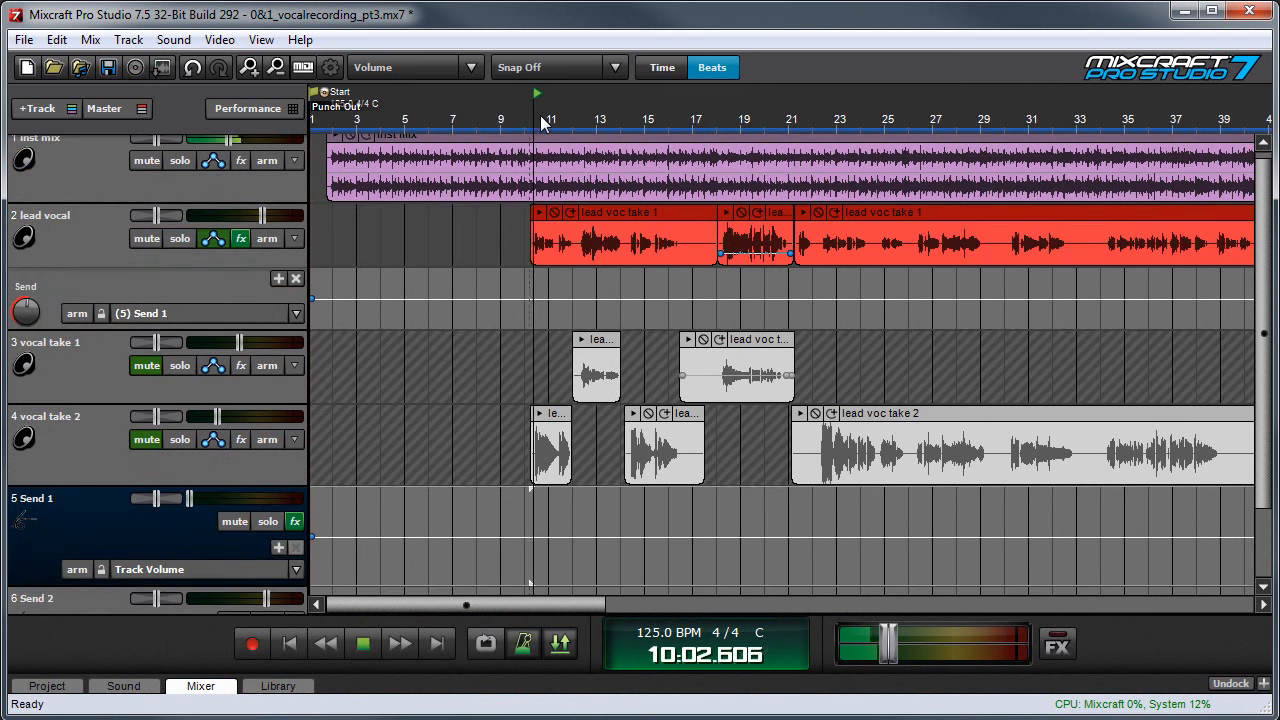
- During playback, raise Send 1's volume to about -10 dB and lower the lead vocal's volume, stopping when both are set
click(240, 292)
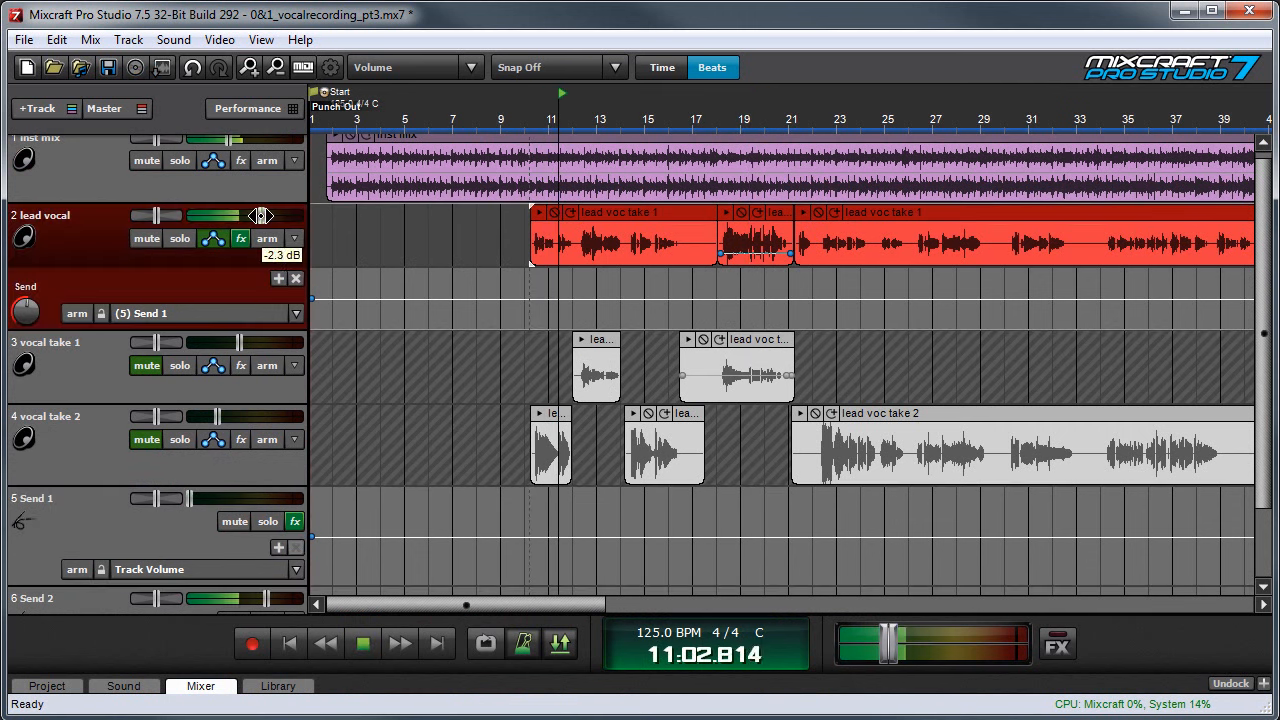
drag(188, 498, 223, 498)
drag(254, 216, 232, 216)
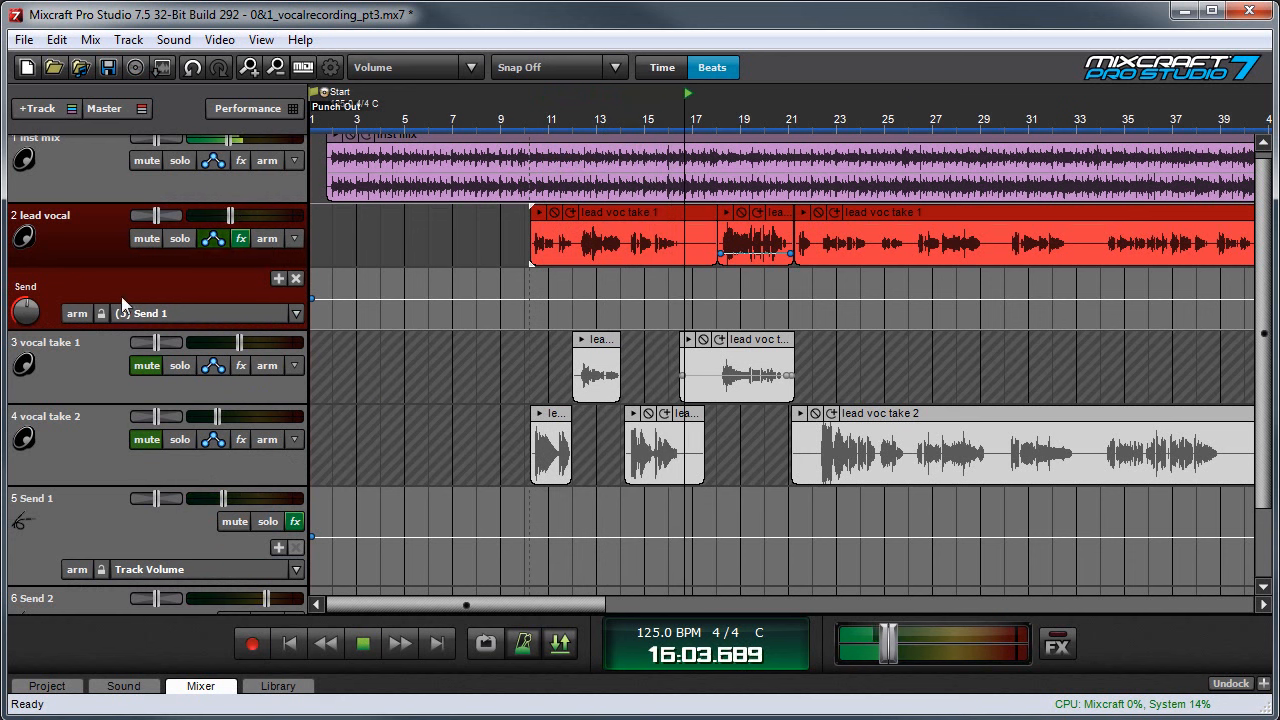
key(space)
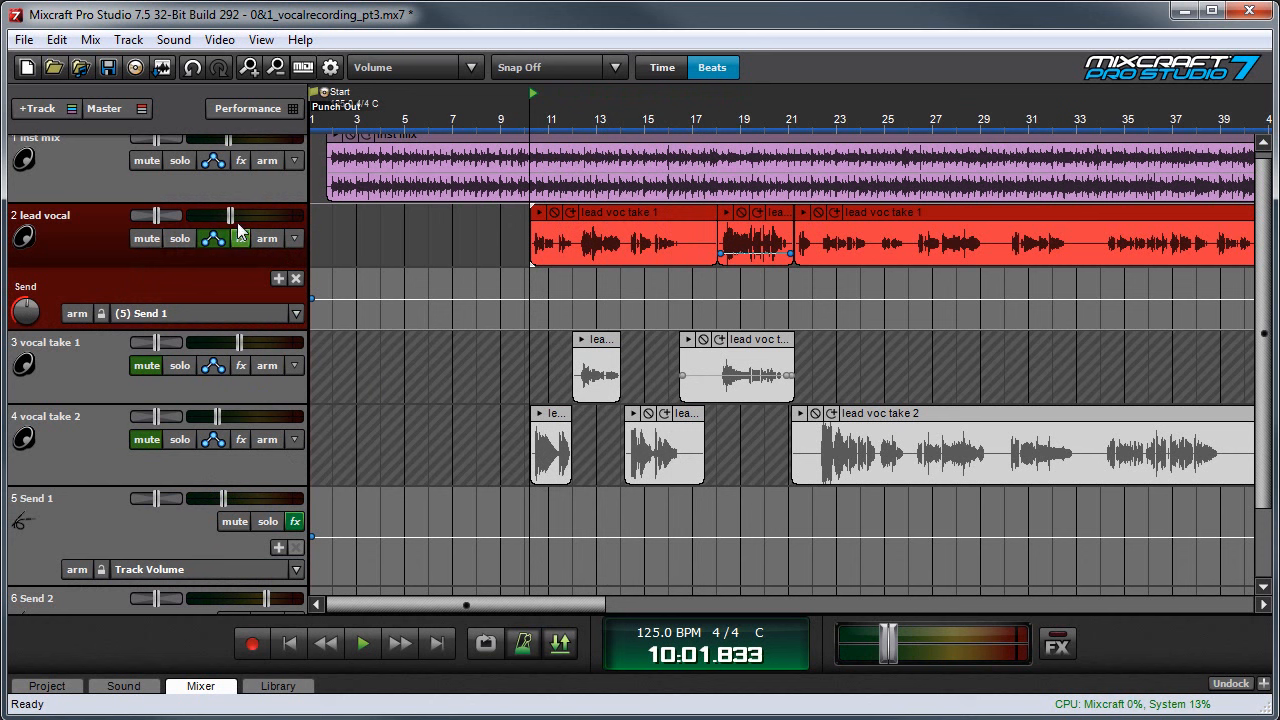
- Raise the lead vocal's volume to about -7 dB and play the song from where the vocal starts
mouse_move(232, 215)
mouse_down()
mouse_move(247, 213)
mouse_move(229, 216)
mouse_up()
mouse_move(230, 215)
mouse_down()
mouse_move(250, 212)
mouse_move(236, 213)
mouse_up()
drag(234, 212, 244, 215)
key(space)
mouse_move(235, 215)
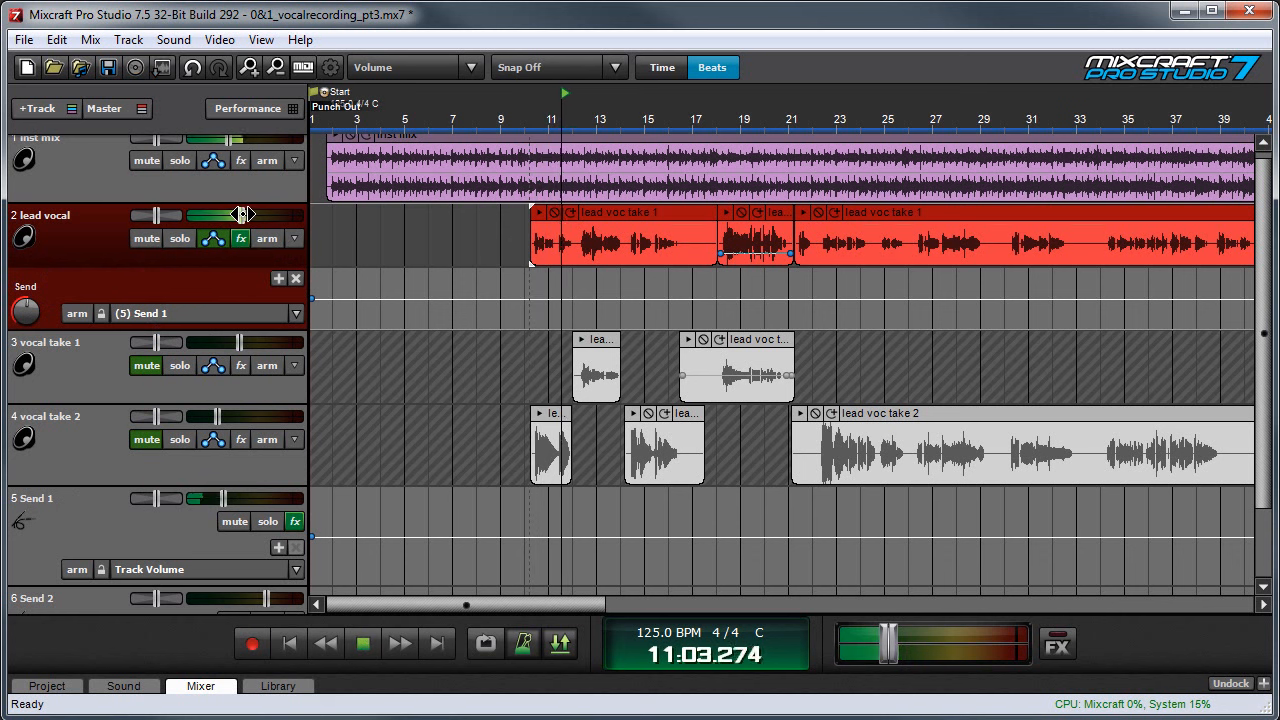
- During playback, set Send 1's volume to about -10.4 dB and raise the lead vocal slightly, stopping when balanced
click(225, 498)
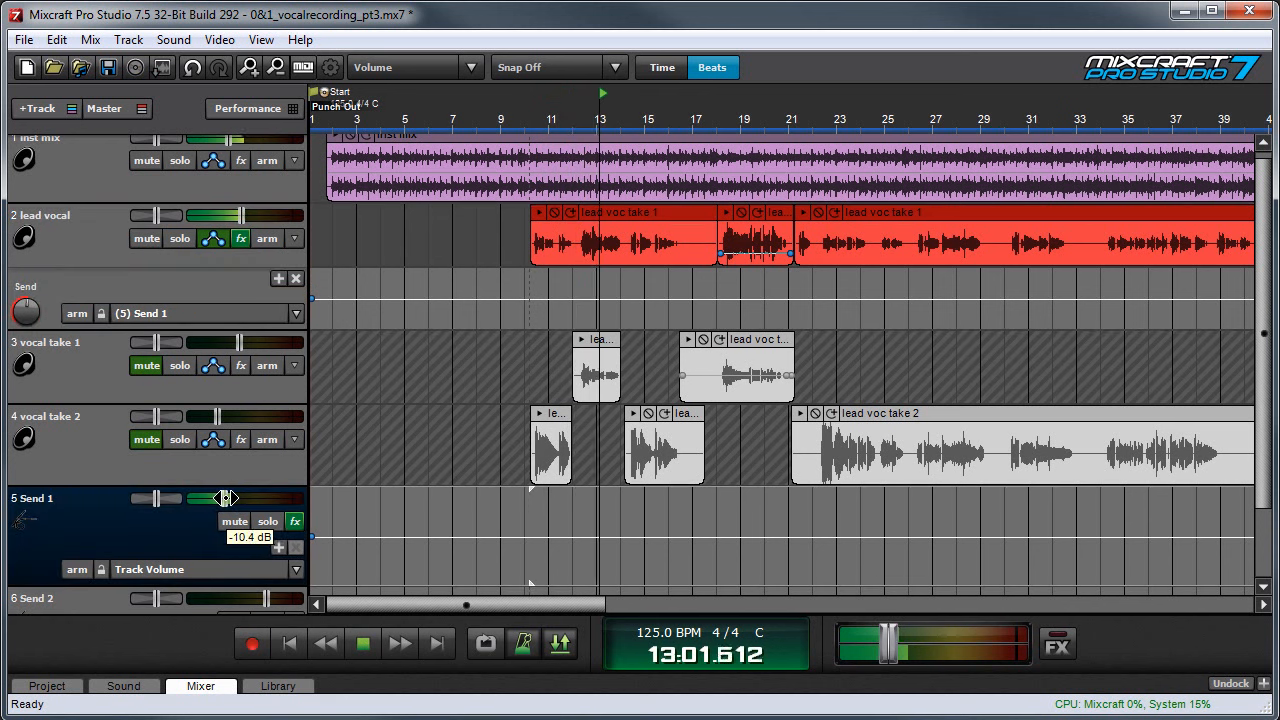
click(240, 215)
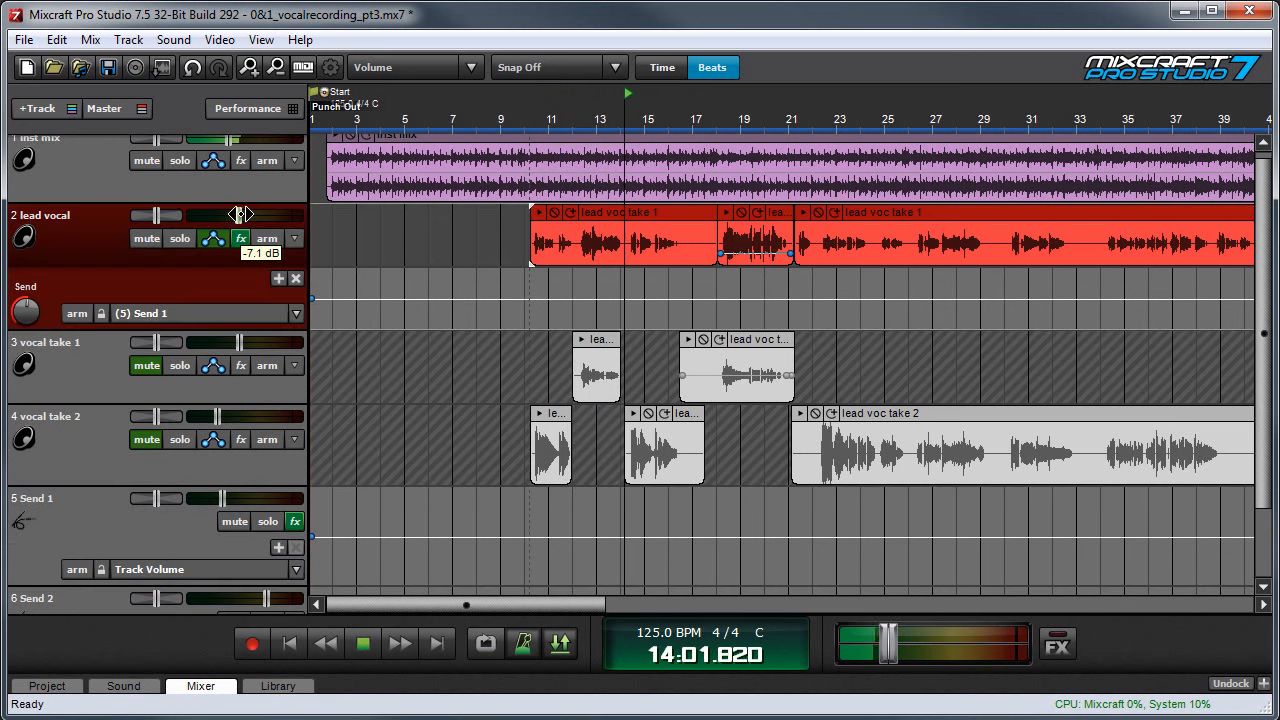
drag(240, 215, 242, 215)
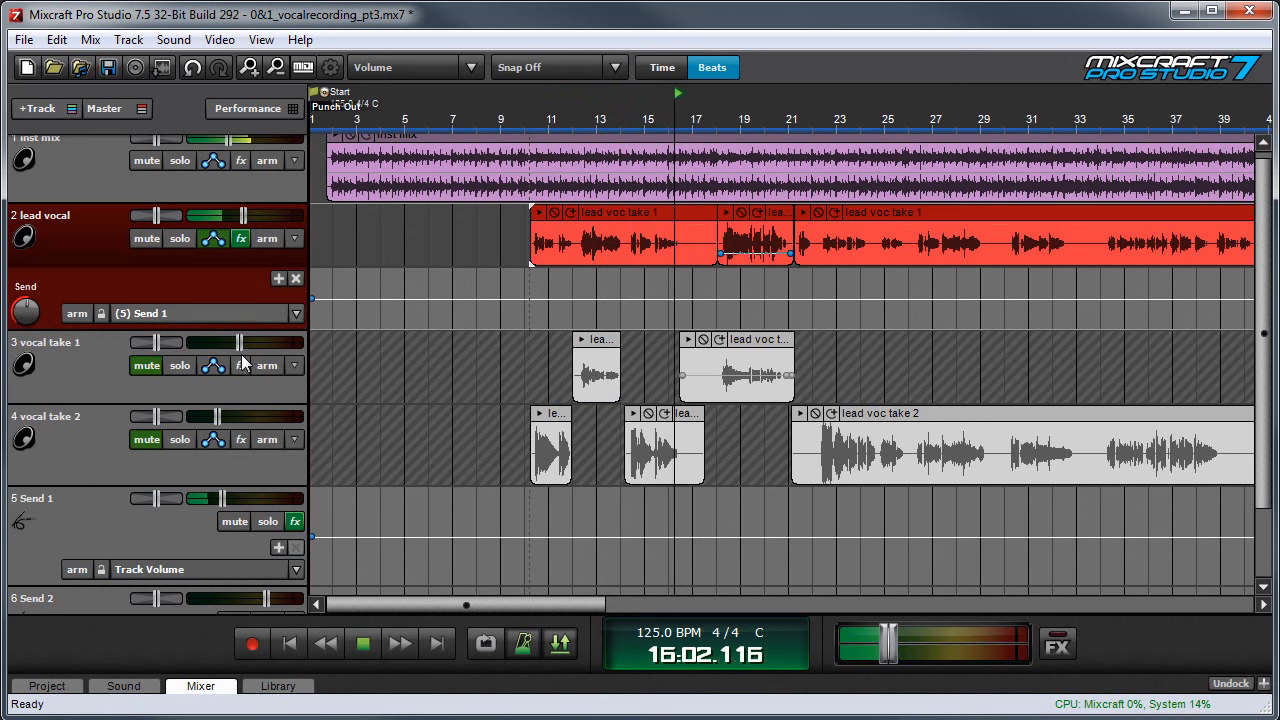
key(space)
- Add the Classic Reverb effect to the Send 2 track
scroll(241, 376, down, 1)
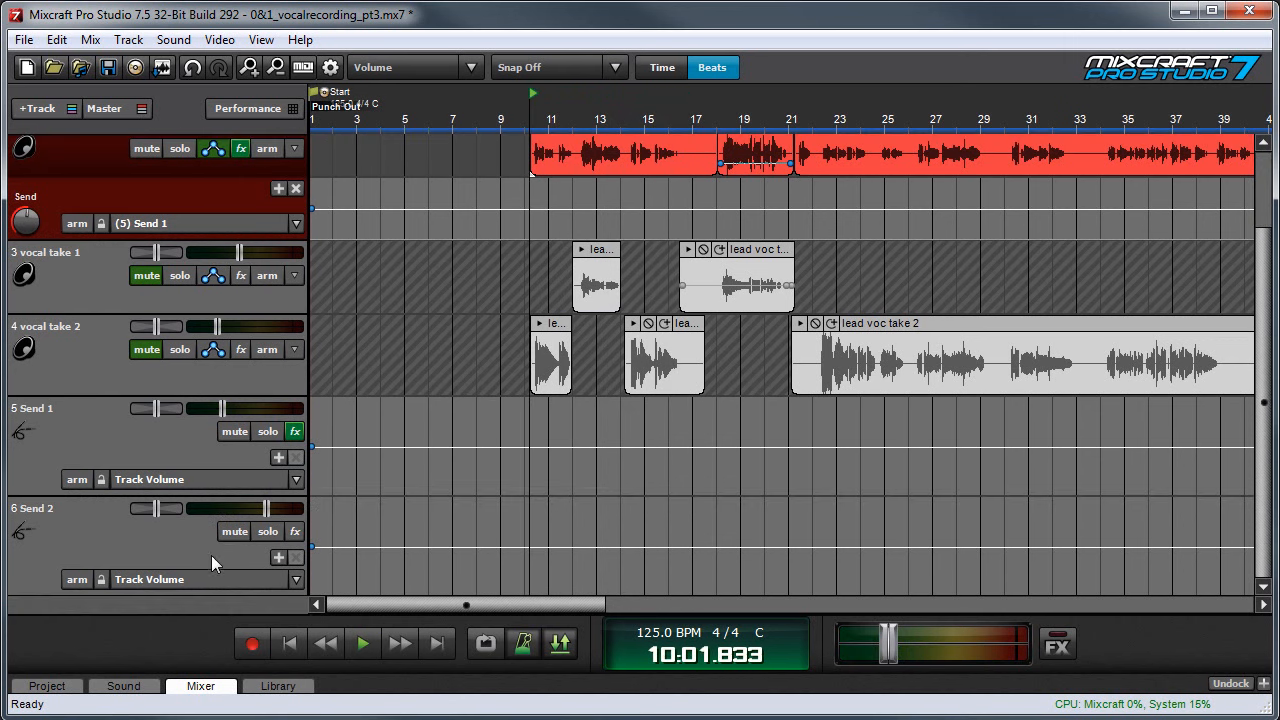
click(295, 532)
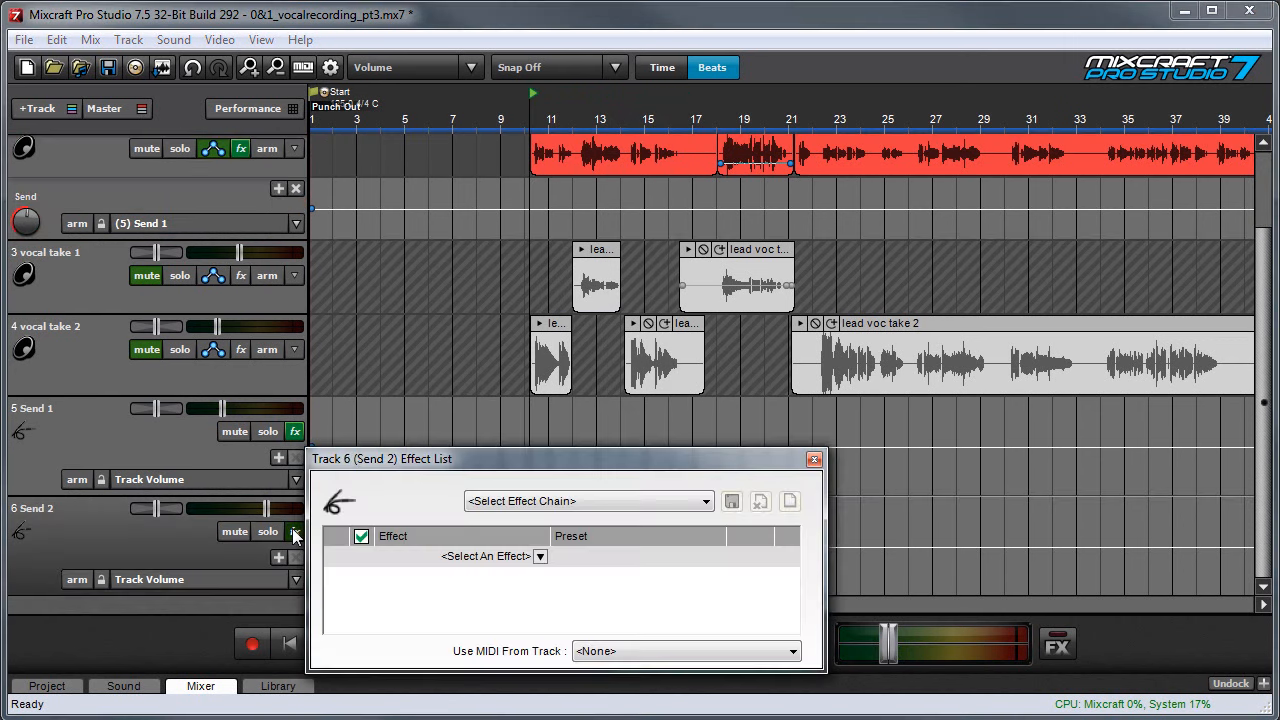
click(514, 556)
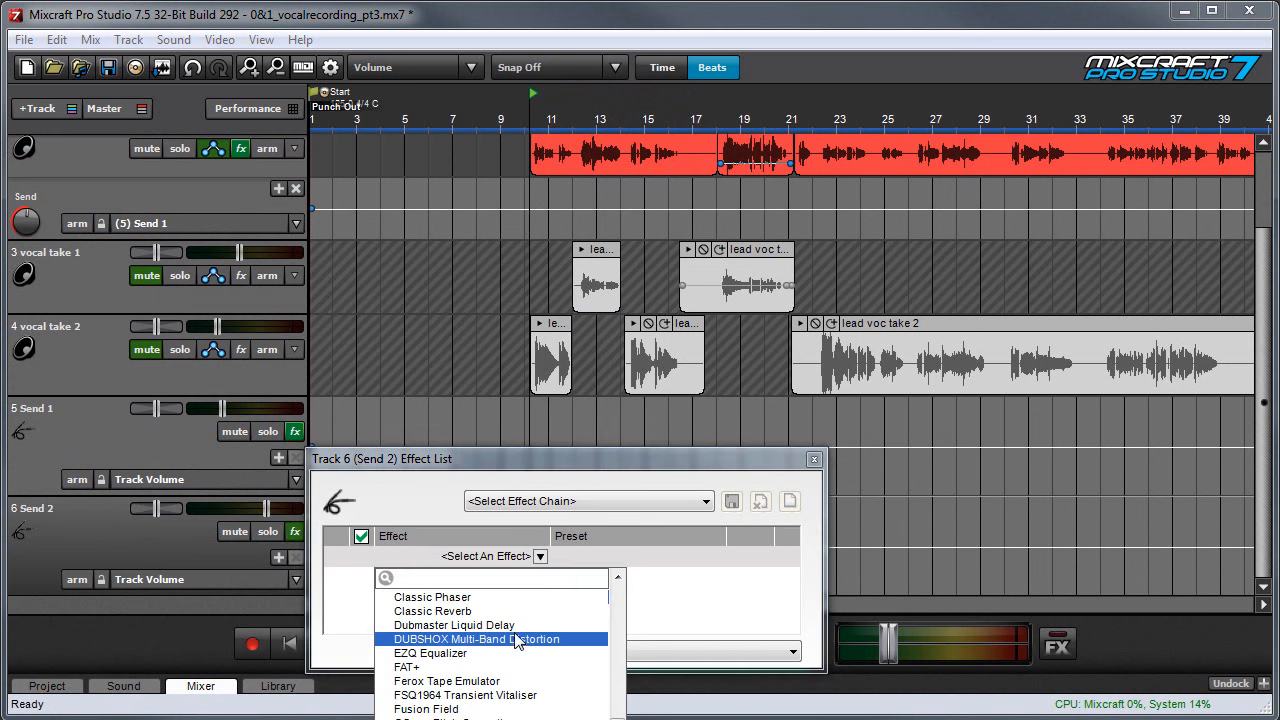
click(513, 612)
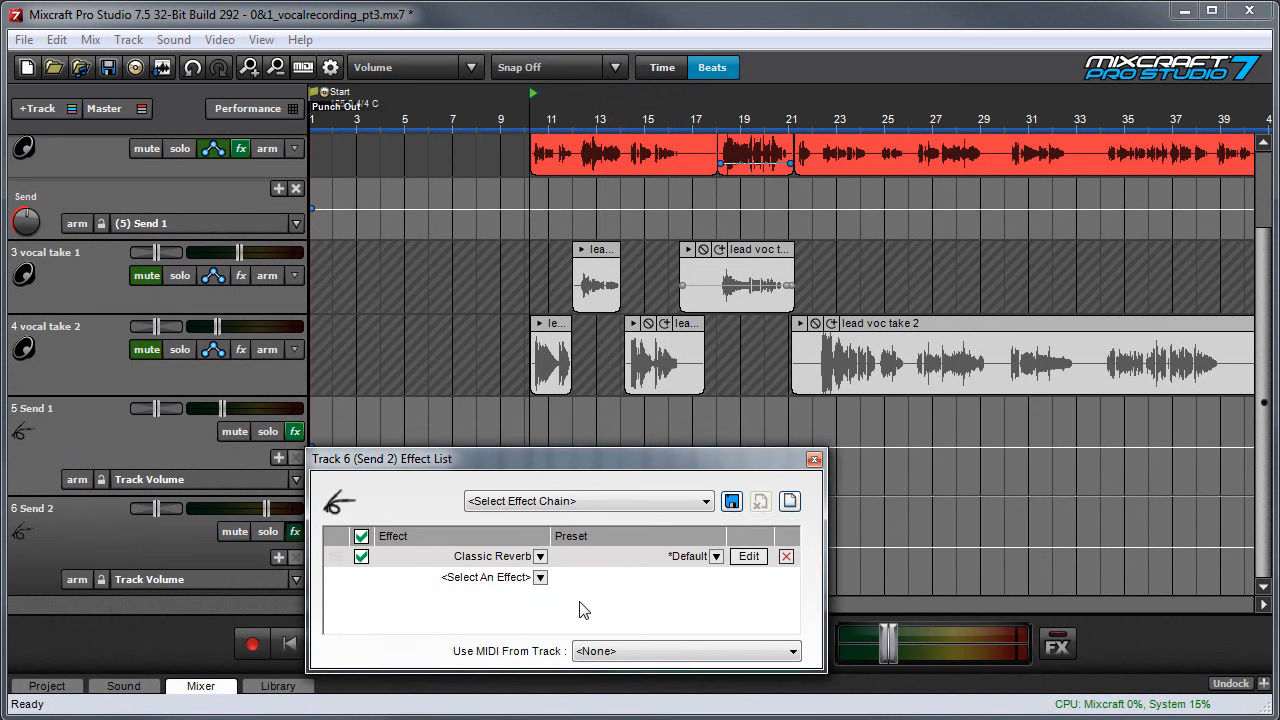
- Open Send 2's Classic Reverb settings, turn its output mix toward the effect signal, and move its window clear of the track controls
click(748, 556)
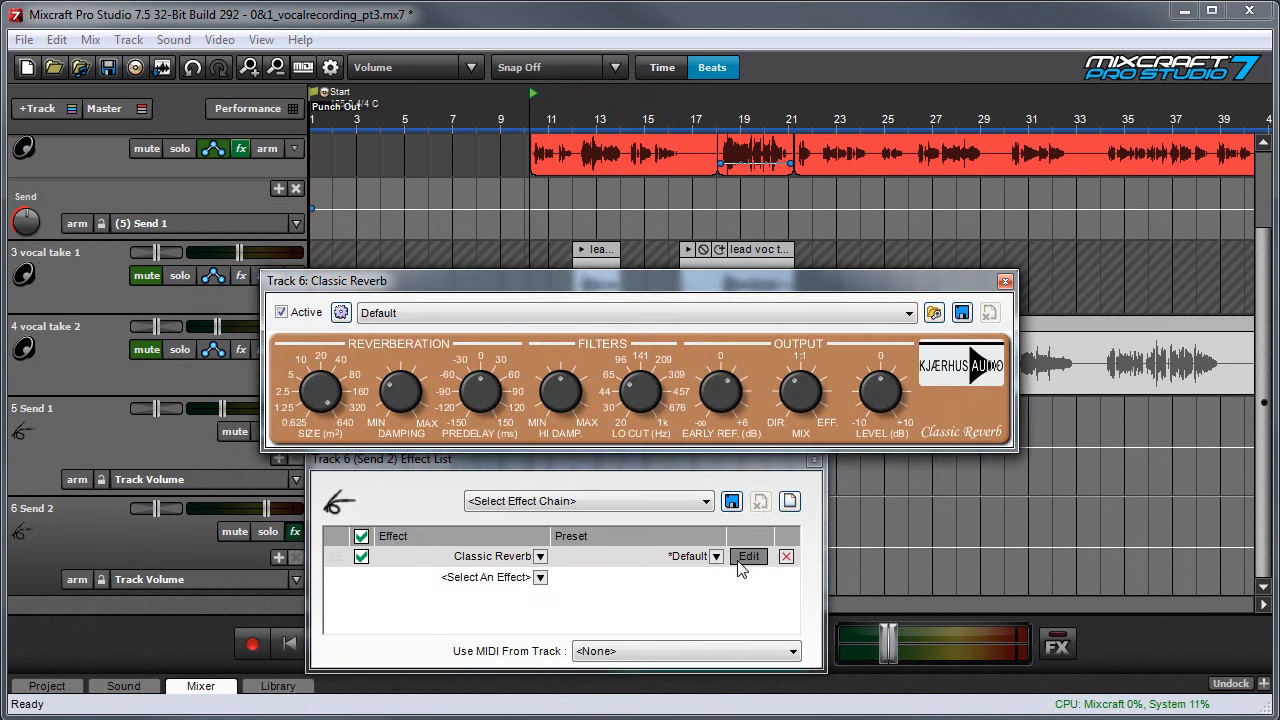
mouse_move(806, 390)
drag(806, 390, 806, 366)
drag(458, 288, 646, 356)
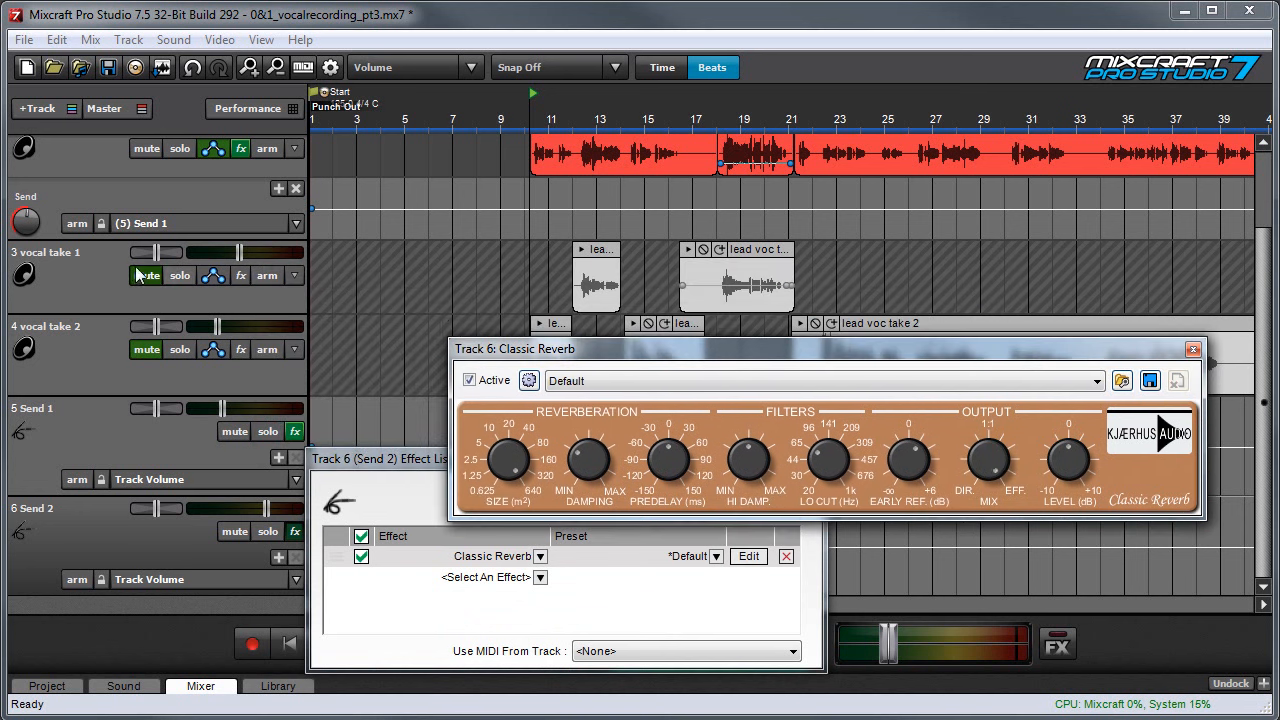
- Switch the lead vocal's send lane to (6) Send 2, turn the send level up, and lower Send 2's track volume
click(172, 218)
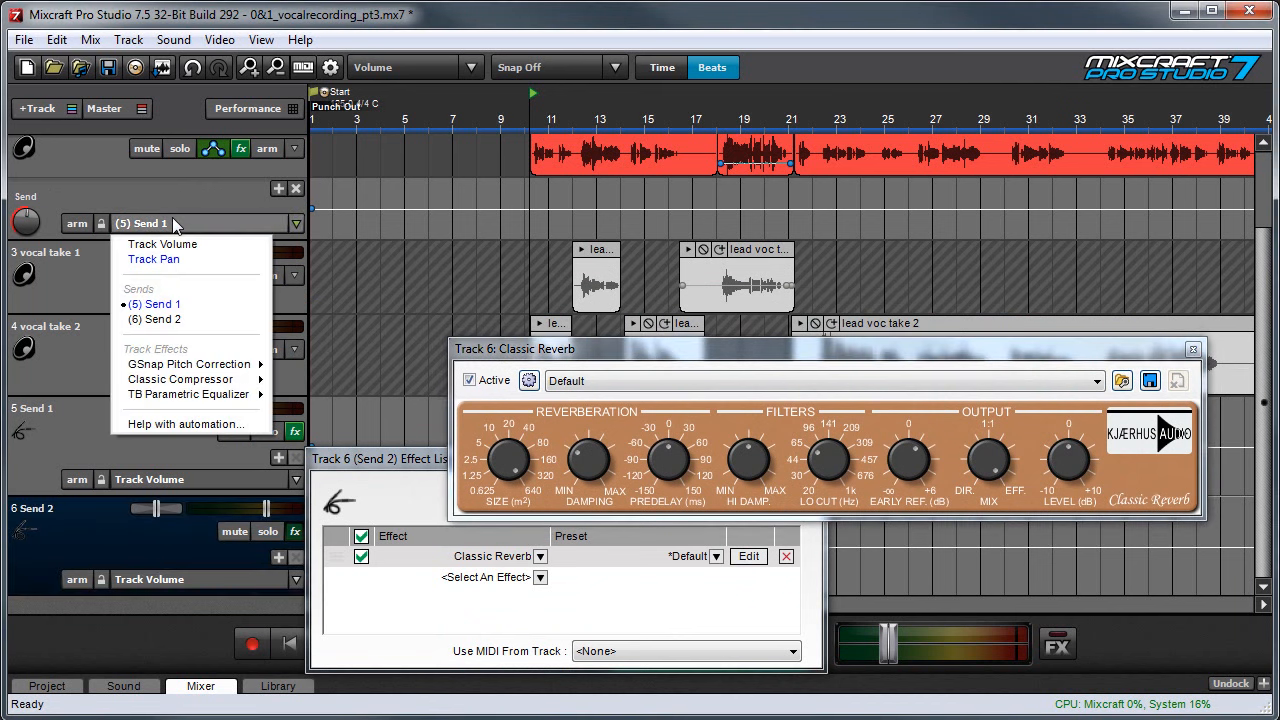
click(172, 320)
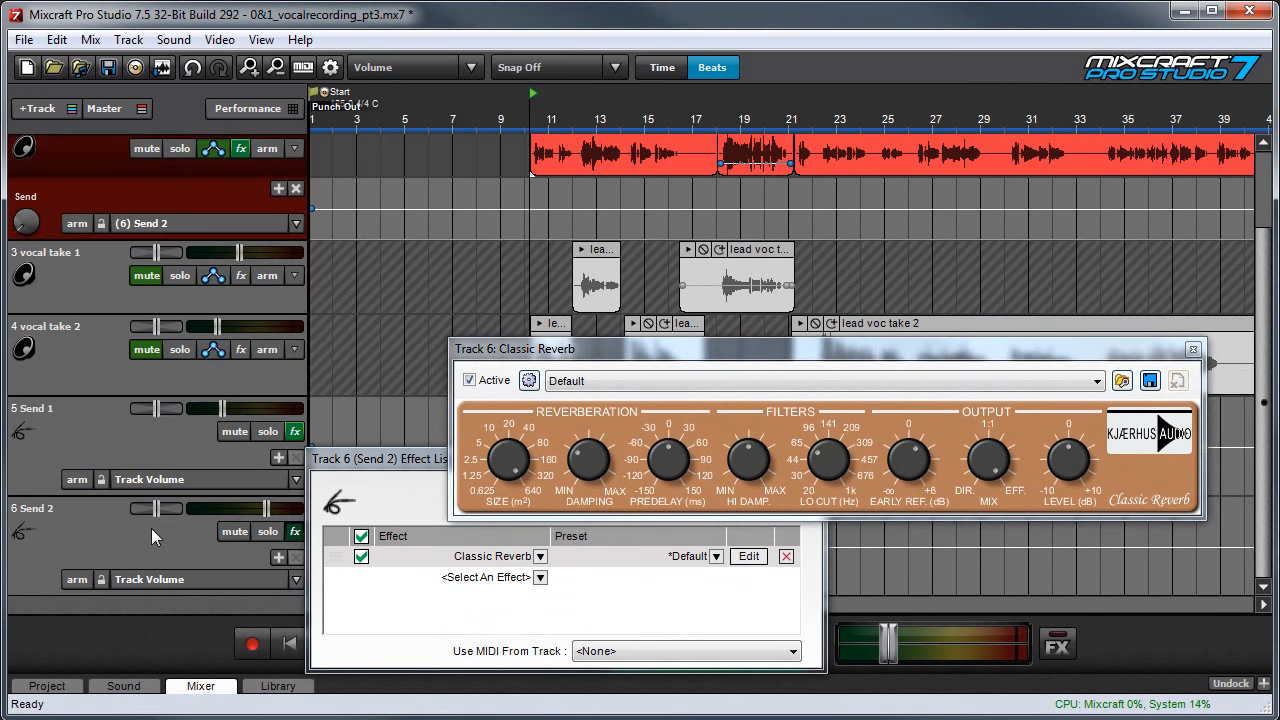
drag(26, 221, 33, 170)
click(268, 512)
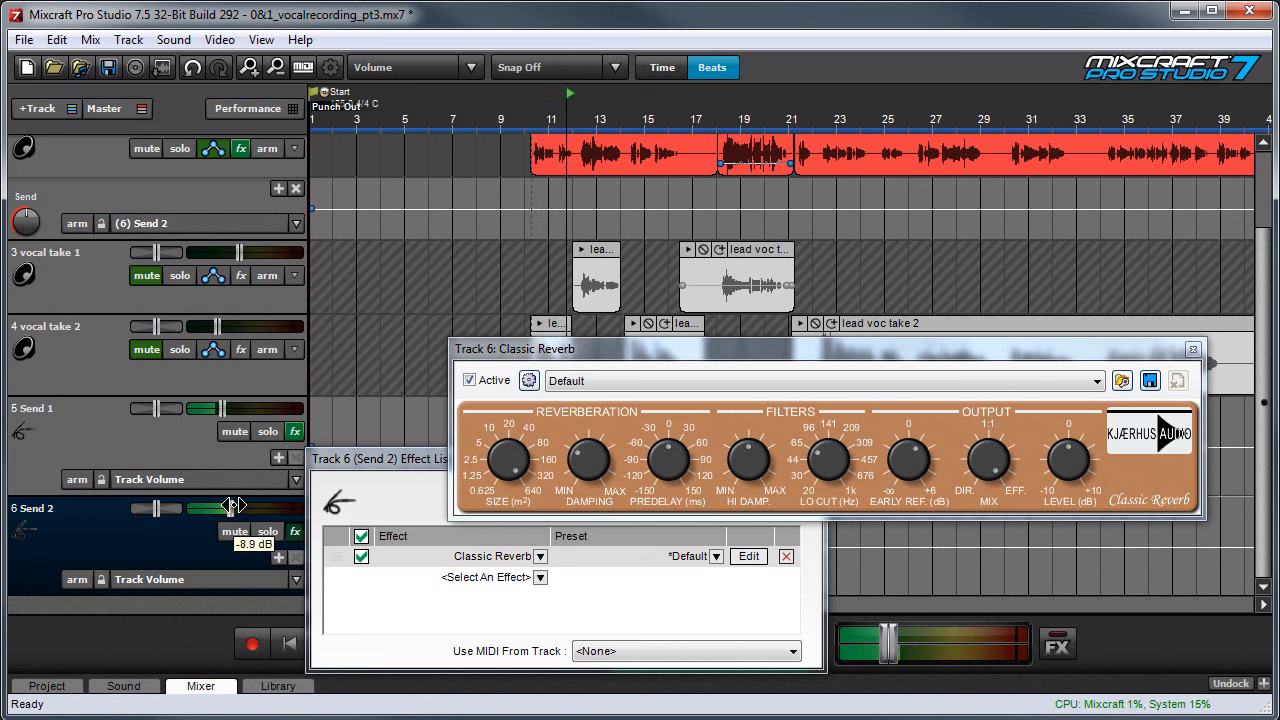
- During playback, try the reverb's damping and predelay controls, and set the lead vocal's volume to about -6.1 dB
click(590, 451)
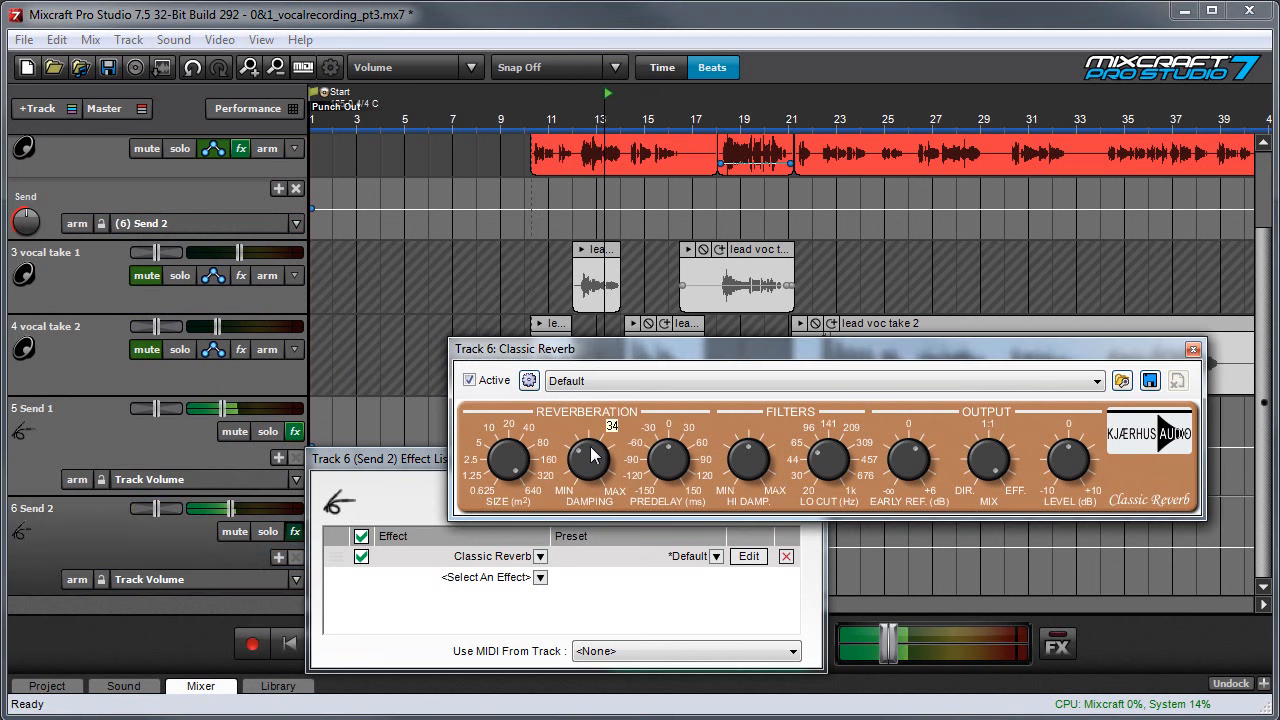
click(675, 455)
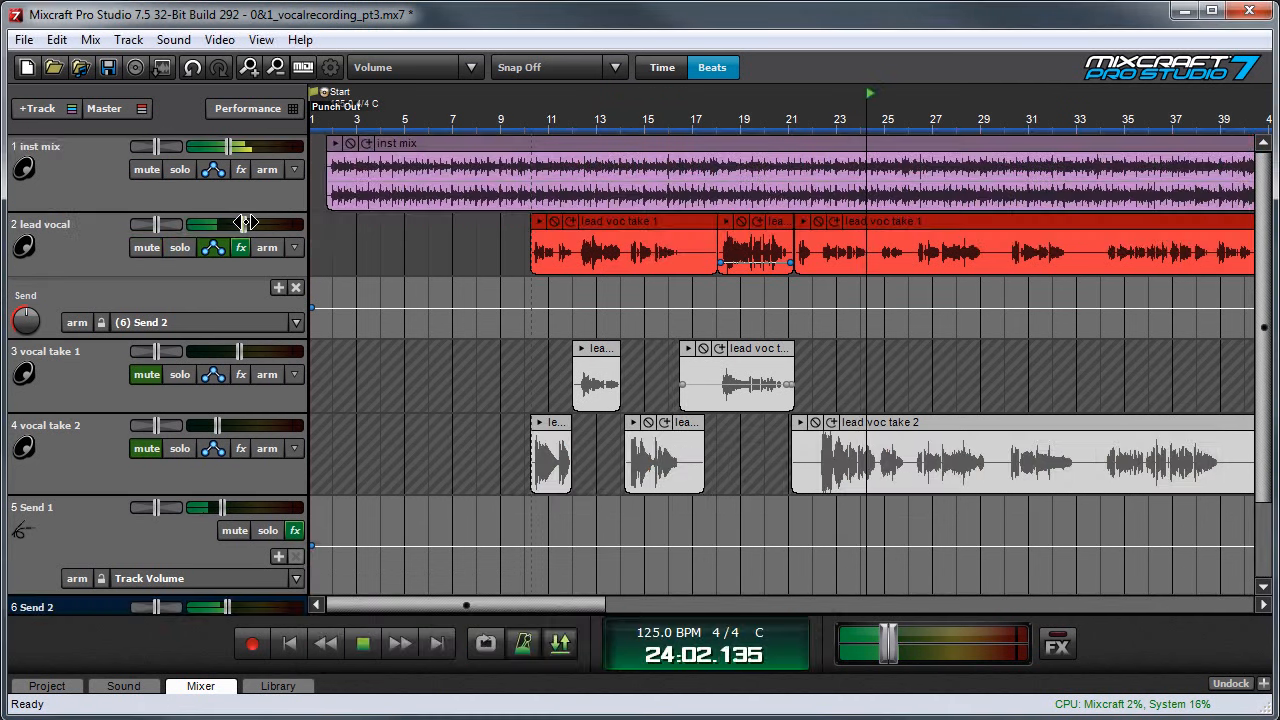
click(245, 222)
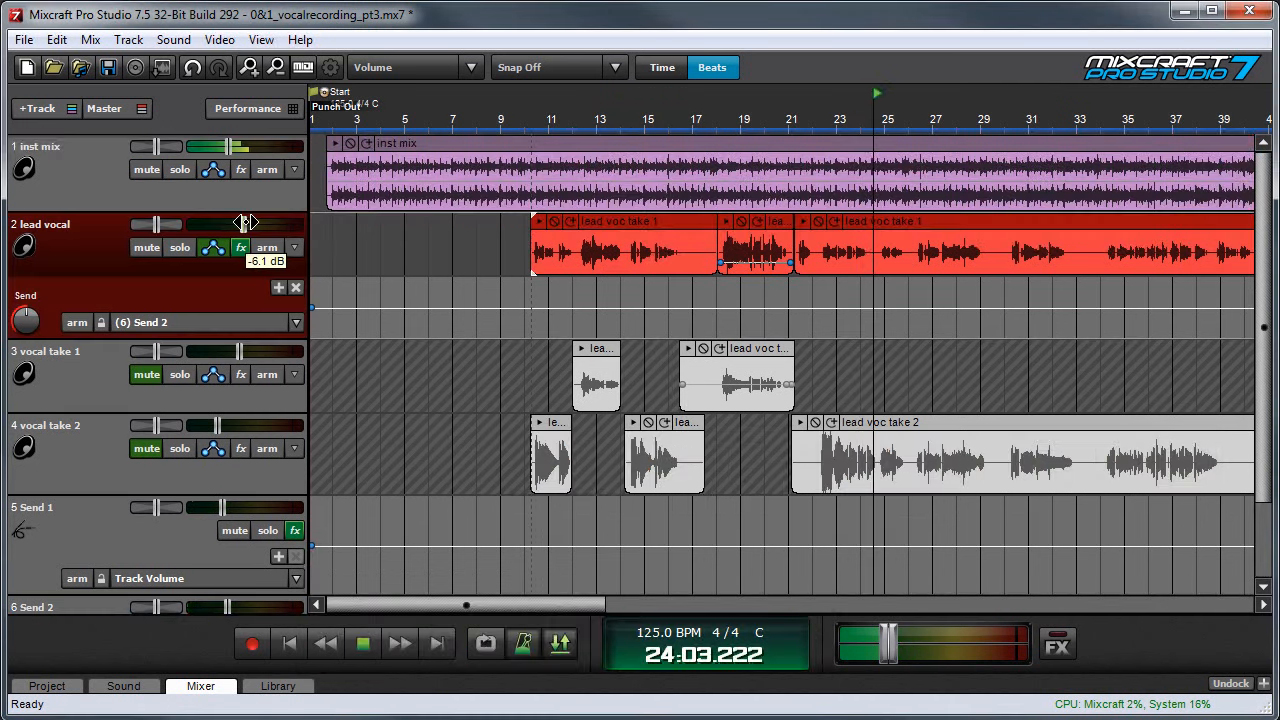